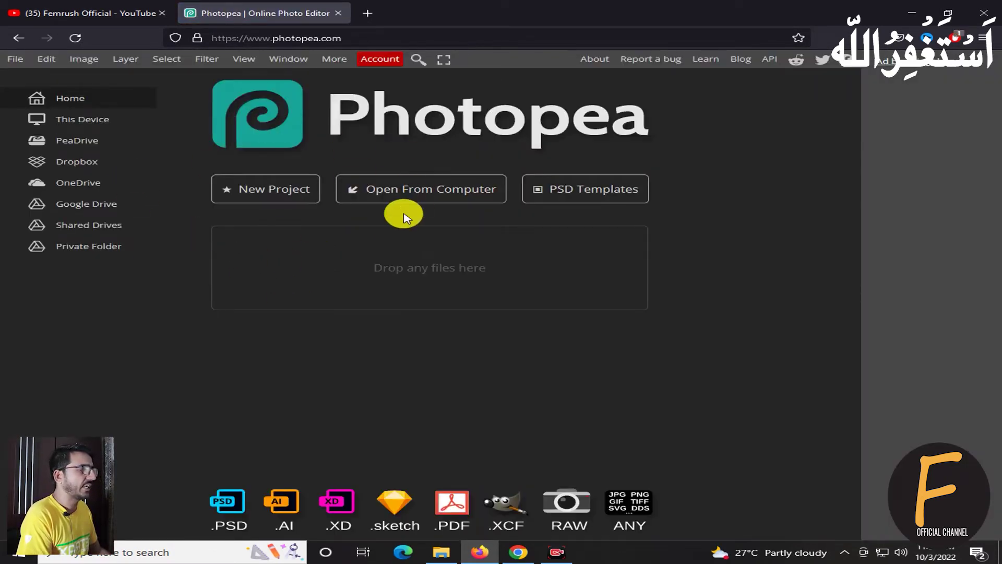
Create a new 800 × 800 px project with a white background from the Youtube Profile preset.
left_click(270, 197)
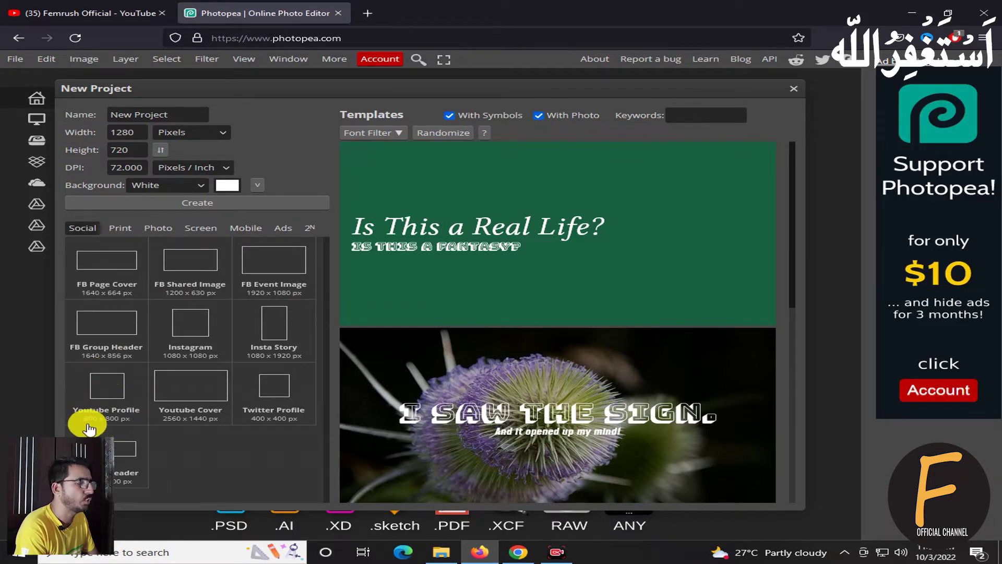
left_click(109, 390)
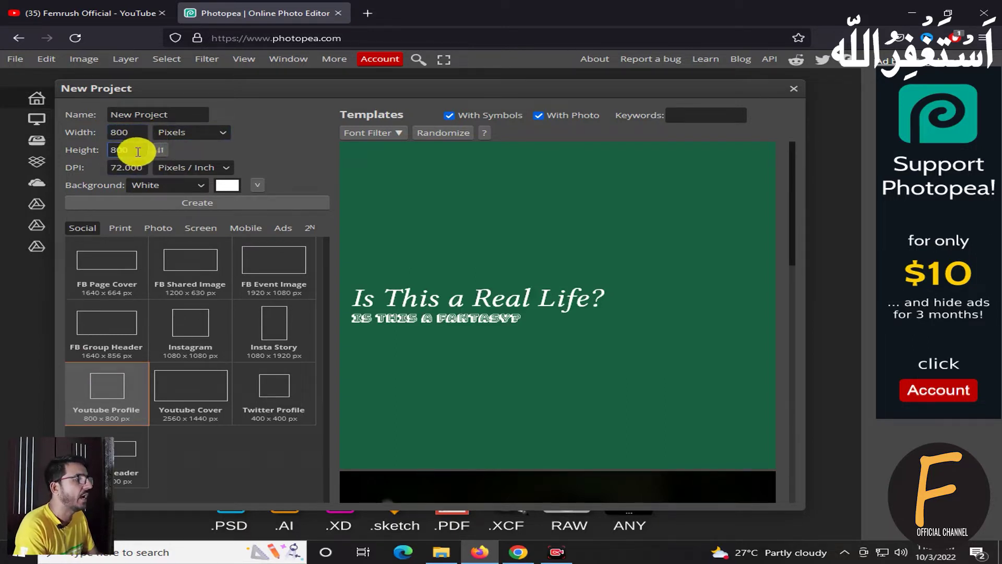
left_click(196, 206)
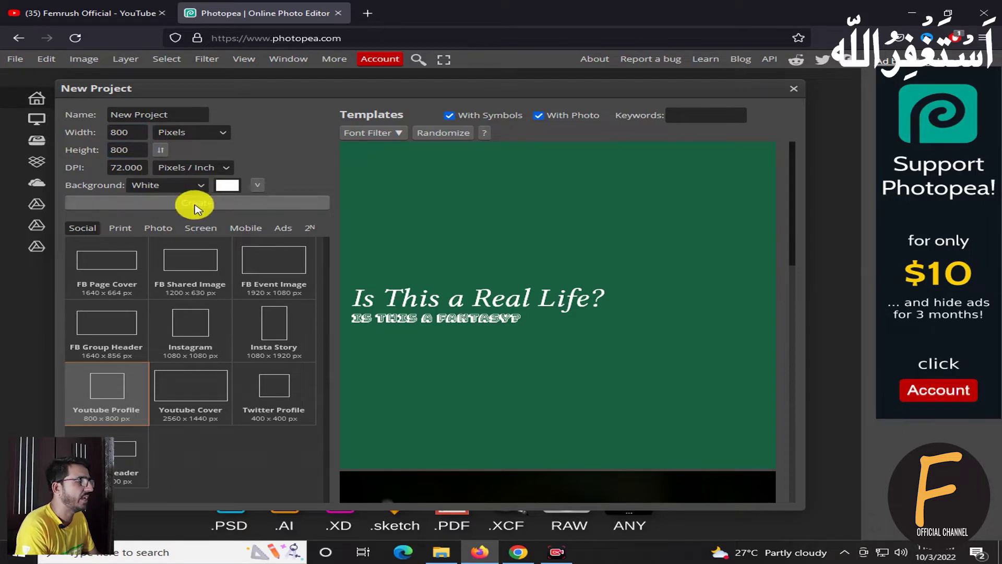
left_click(214, 203)
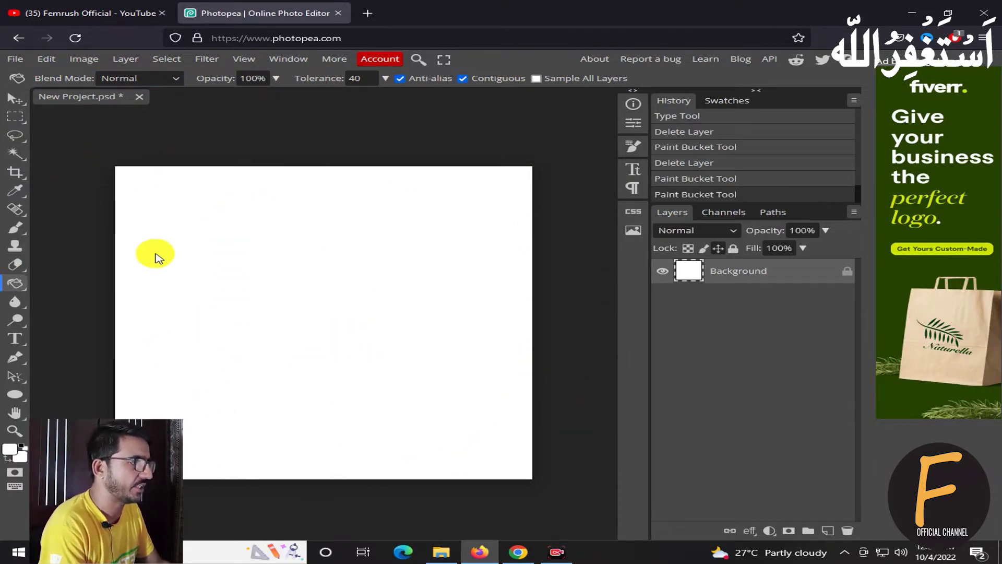
Fill the background with dark green (#042f22) using the Paint Bucket Tool.
left_click(389, 279)
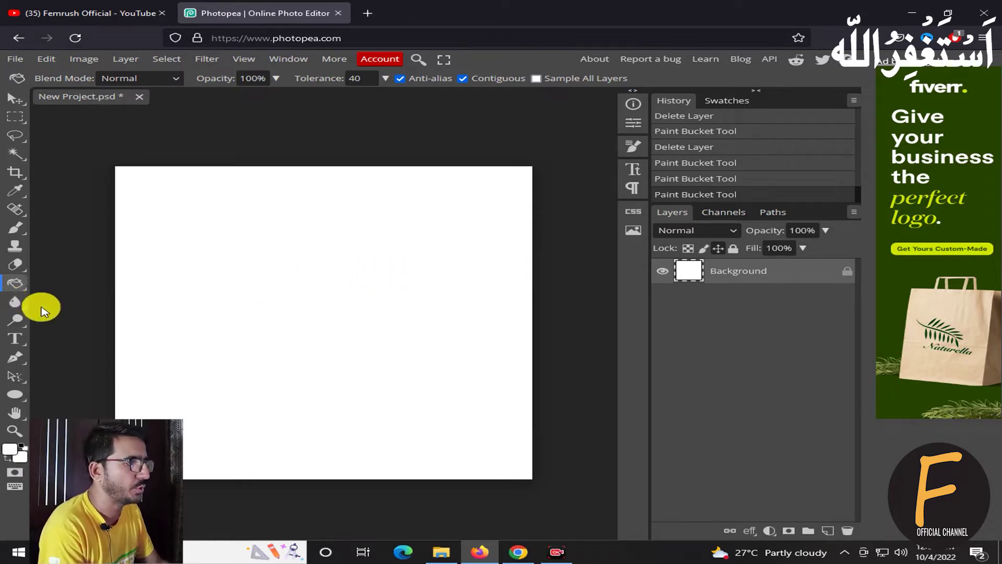
right_click(20, 291)
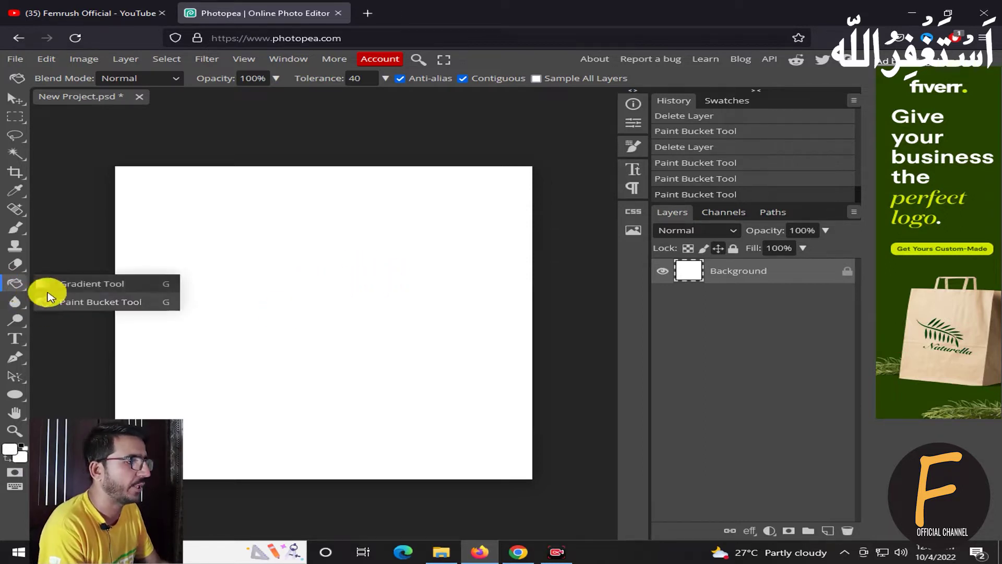
left_click(117, 300)
left_click(10, 452)
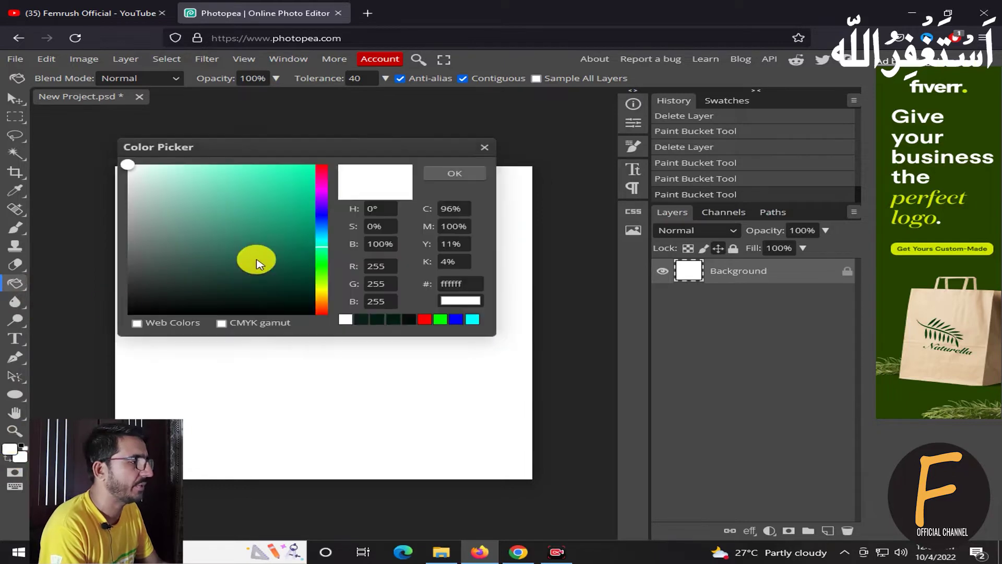
left_click_drag(279, 275, 301, 290)
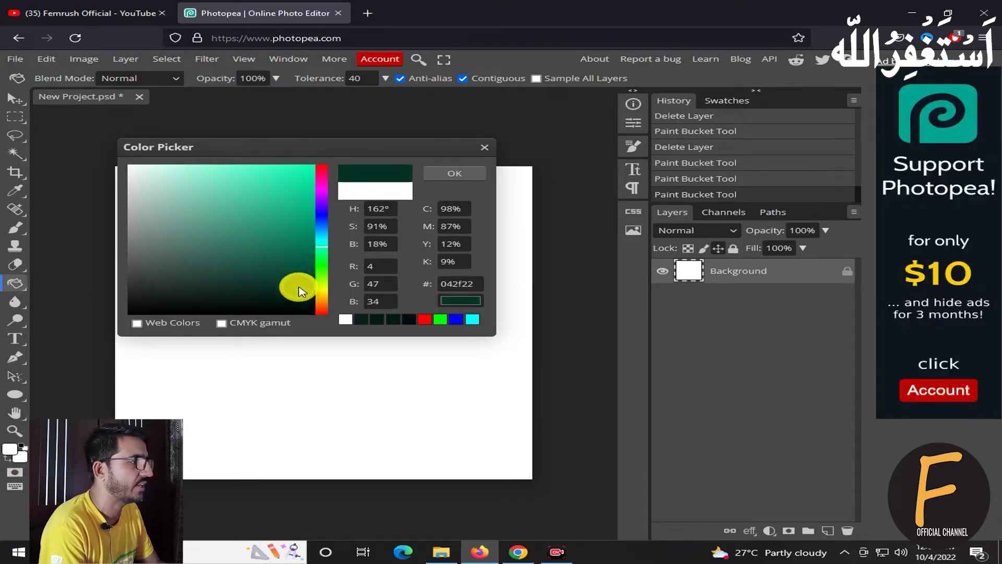
left_click(449, 172)
left_click(276, 306)
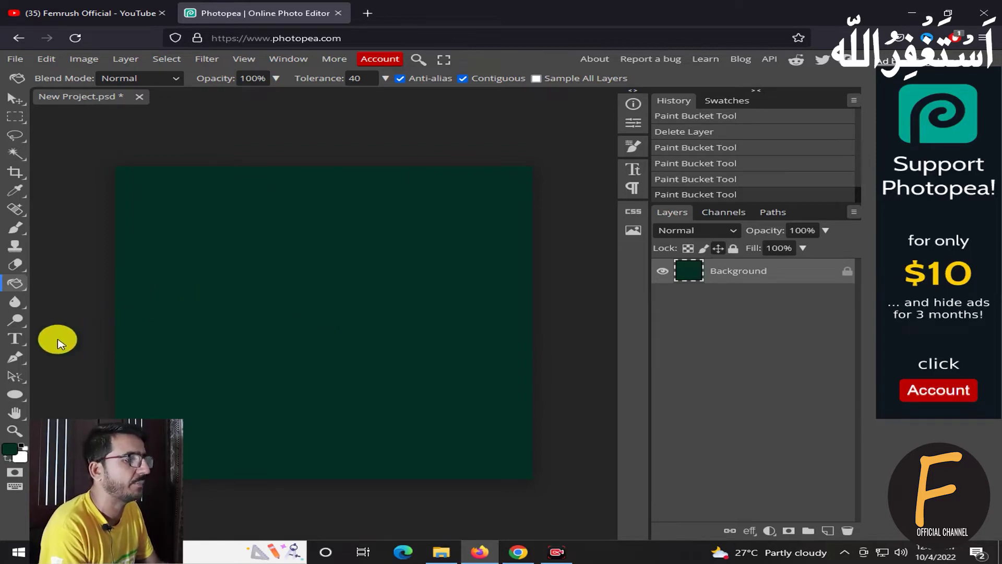
Draw a black ellipse about 581 × 675 px and centre it horizontally on the canvas.
left_click(16, 395)
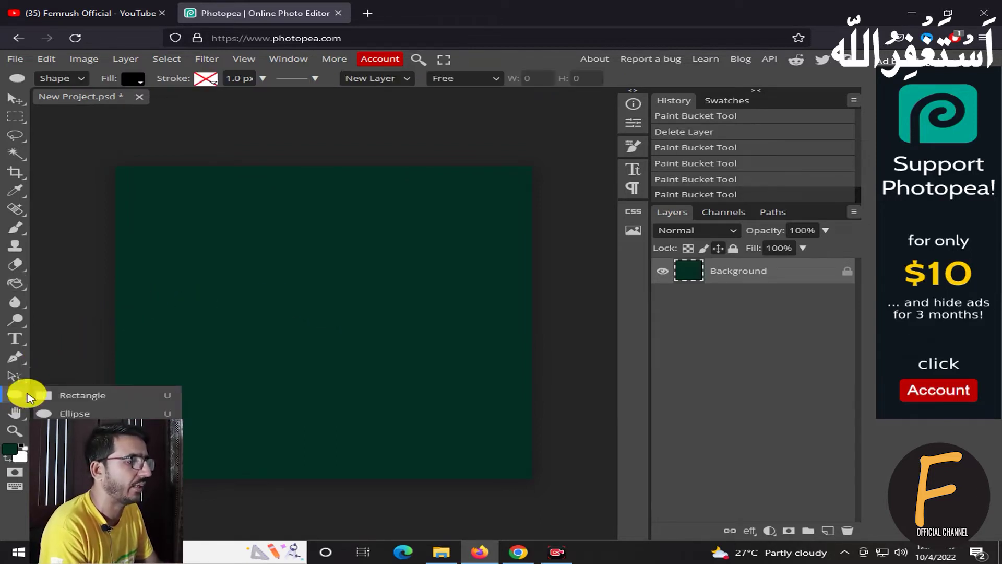
left_click(74, 410)
left_click_drag(177, 204, 478, 467)
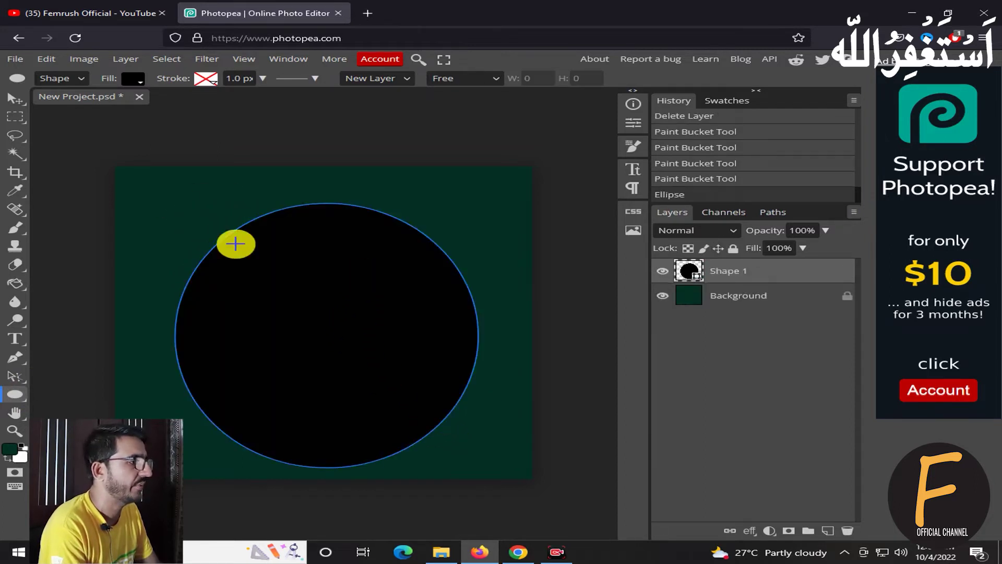
left_click(16, 98)
left_click_drag(347, 300, 341, 275)
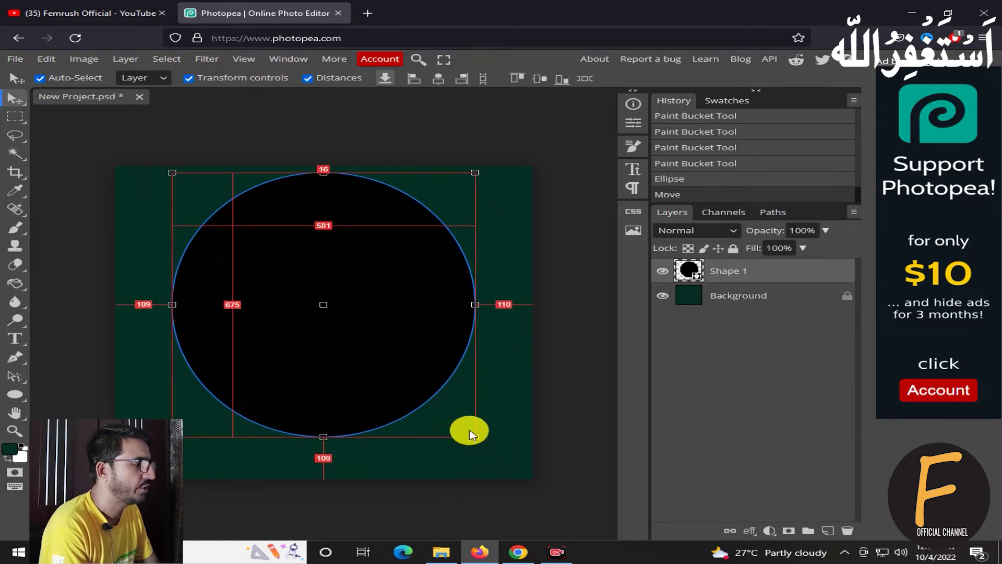
left_click_drag(473, 437, 516, 475)
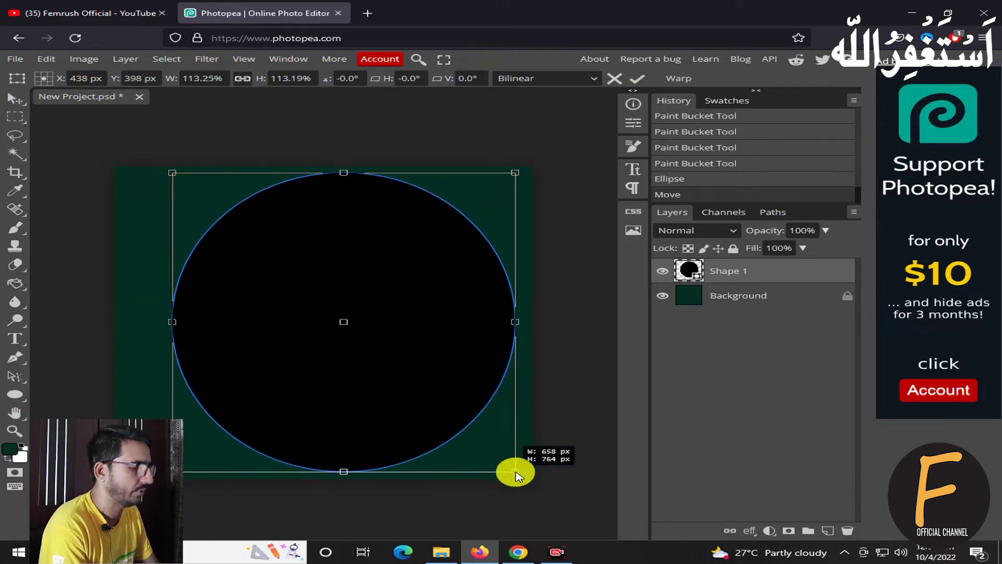
key("Return")
key("ctrl+z")
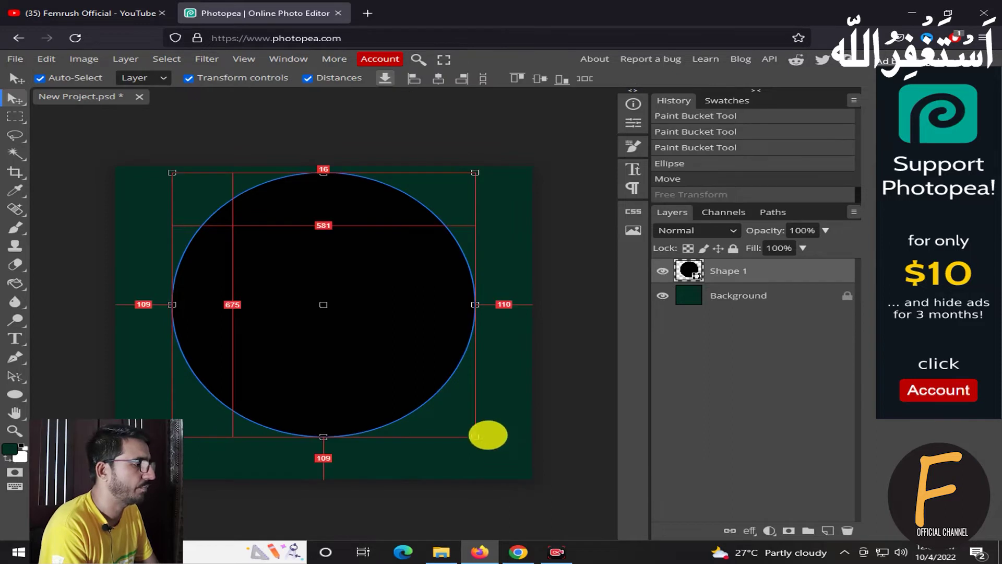
Enlarge the ellipse proportionally to about 656 × 763 px and recentre it horizontally on the canvas.
left_click_drag(473, 439, 515, 472)
left_click_drag(387, 382, 364, 383)
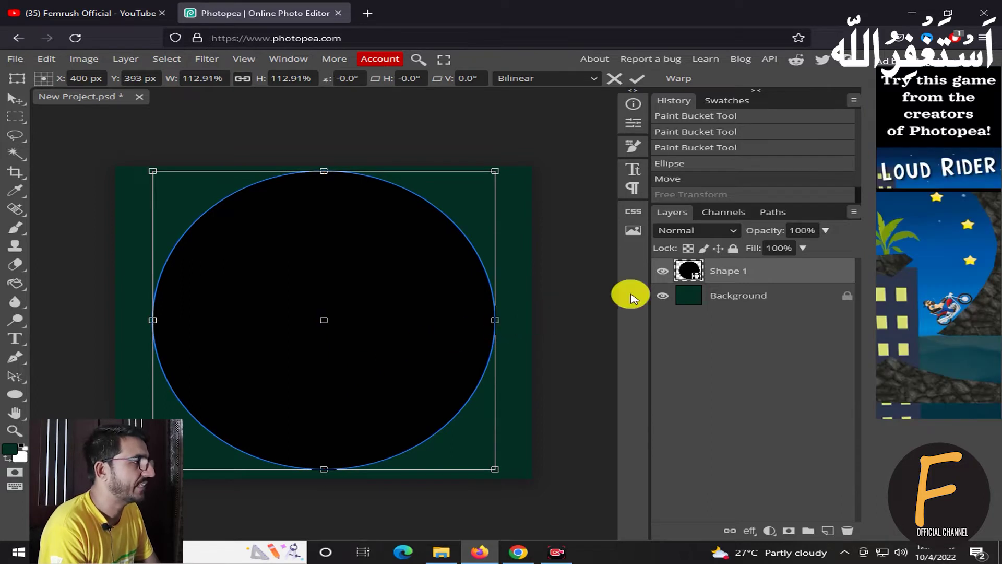
left_click(645, 79)
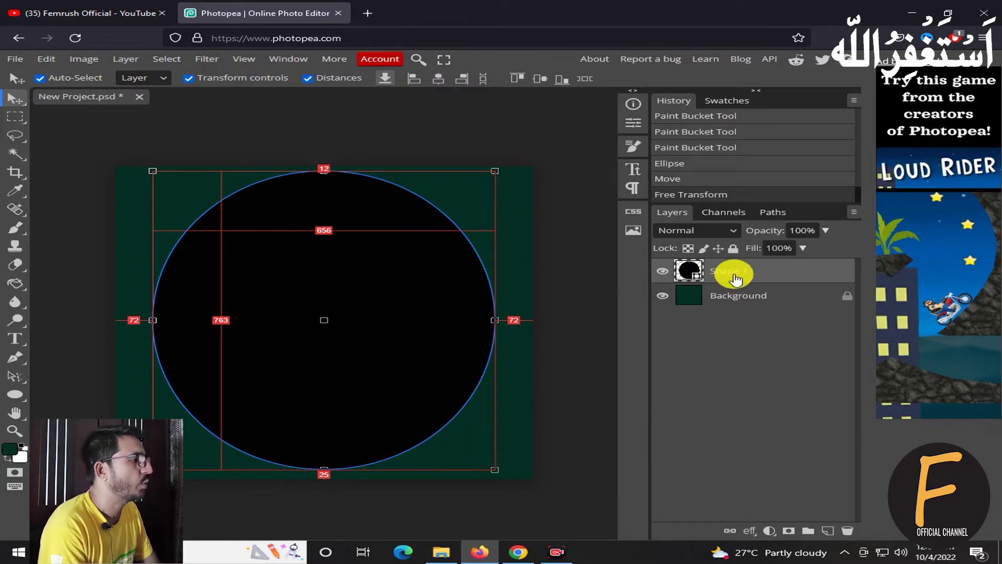
Change the ellipse's fill colour to golden brown (#b0840e).
left_click(634, 125)
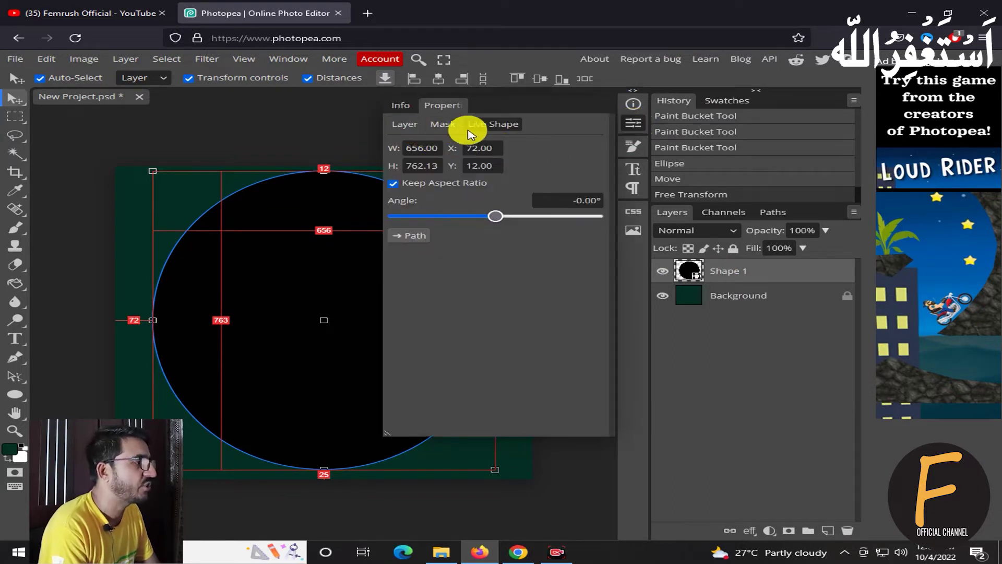
left_click(408, 129)
left_click(407, 229)
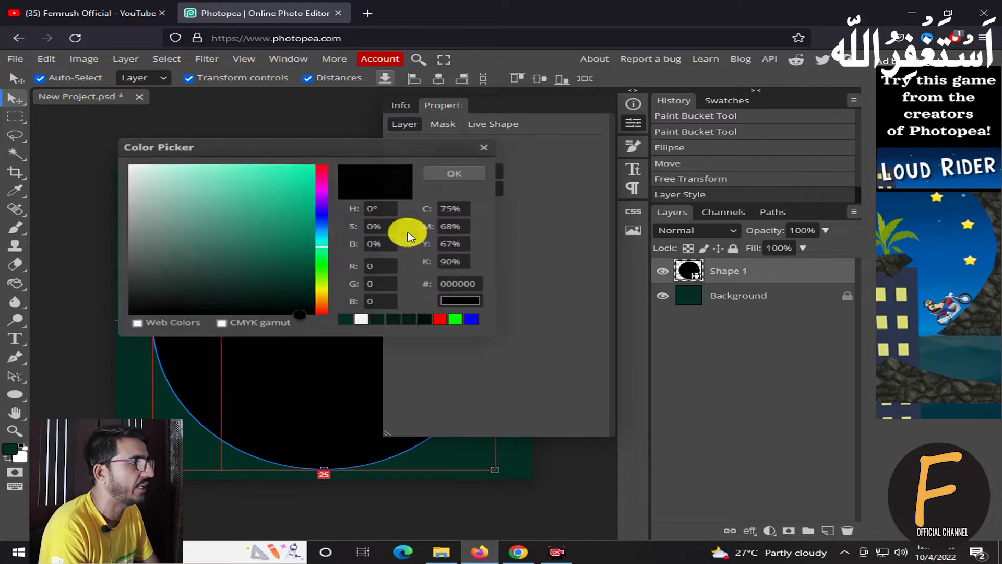
left_click_drag(319, 147, 676, 253)
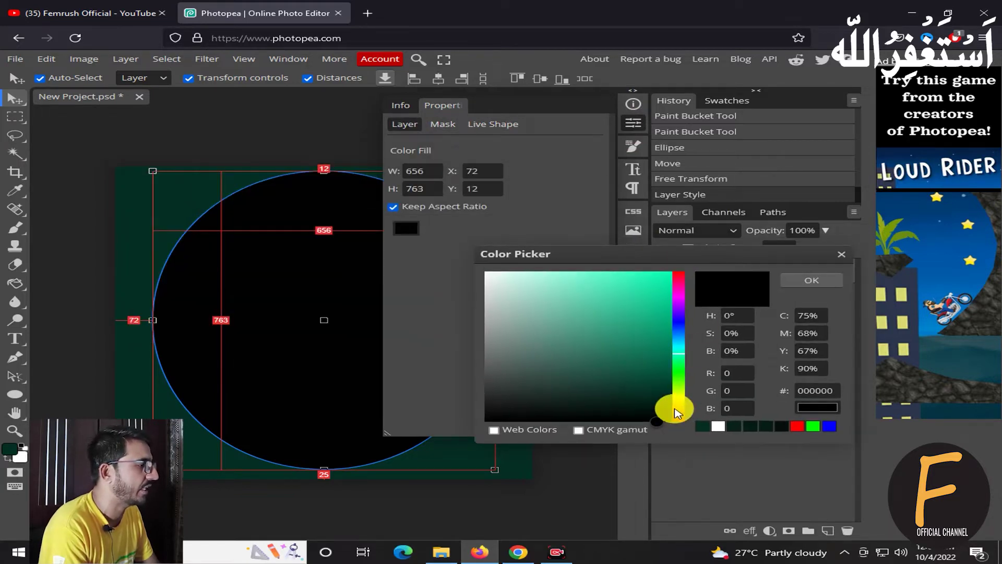
left_click(663, 299)
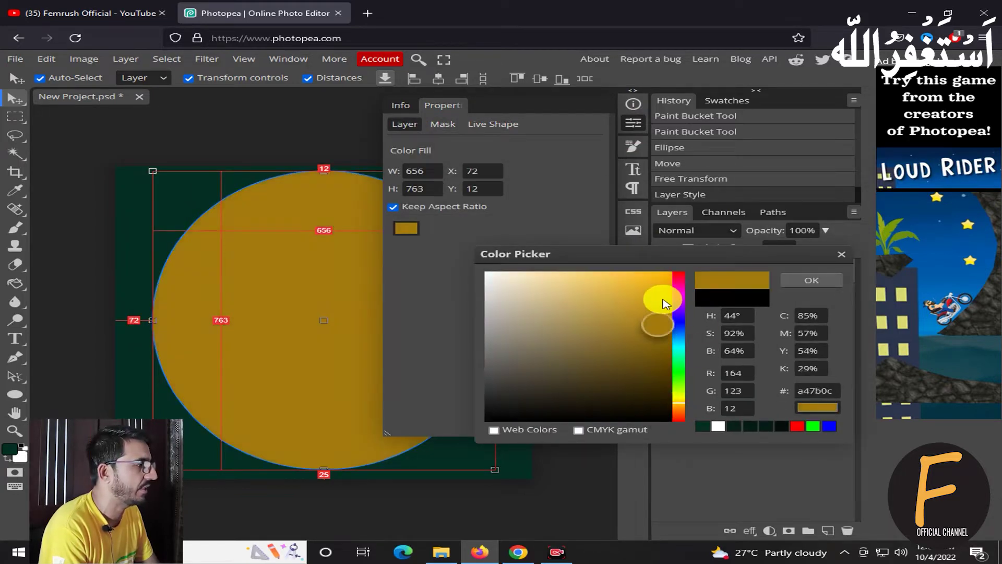
left_click_drag(665, 297, 658, 323)
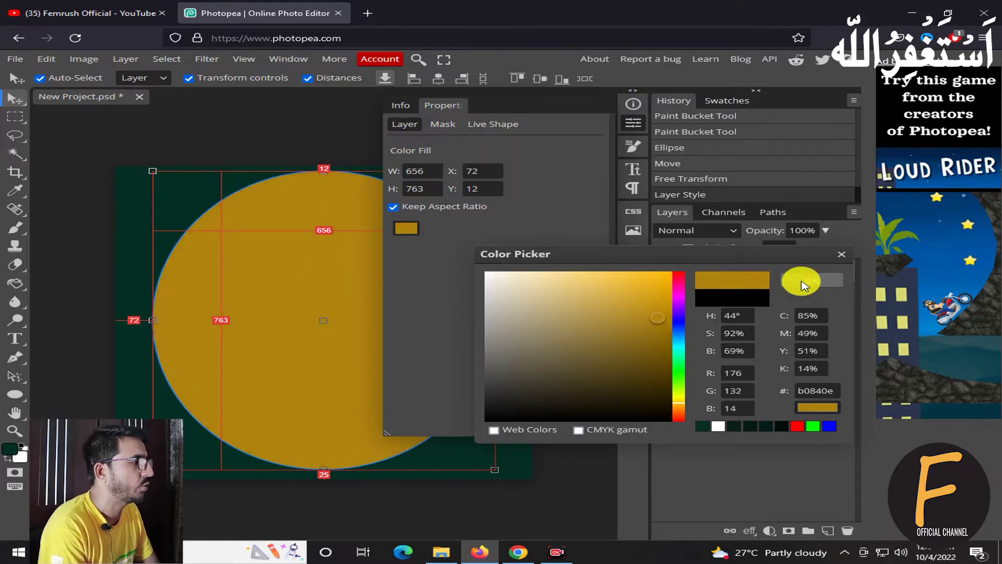
left_click(802, 285)
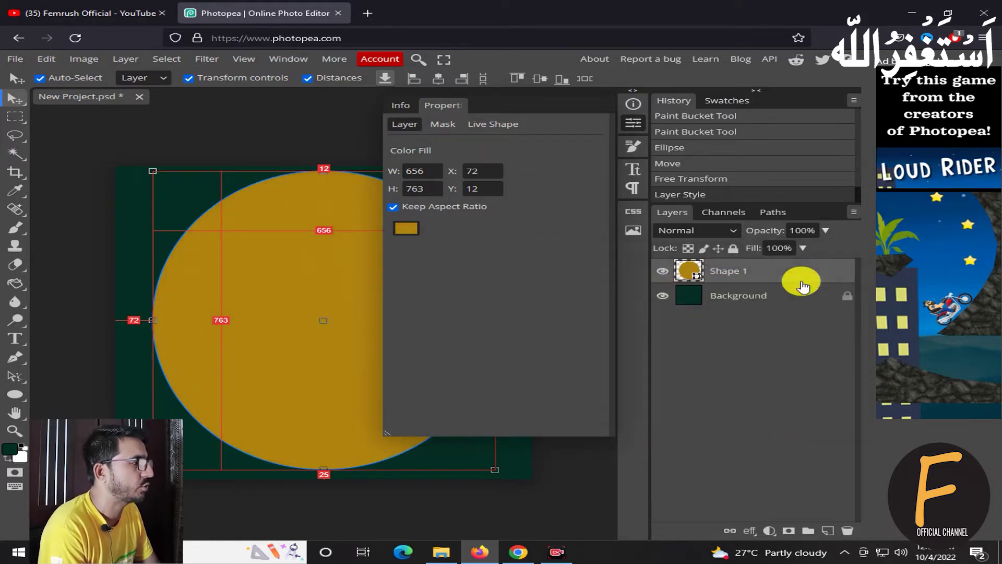
left_click(633, 123)
left_click(563, 280)
left_click(277, 320)
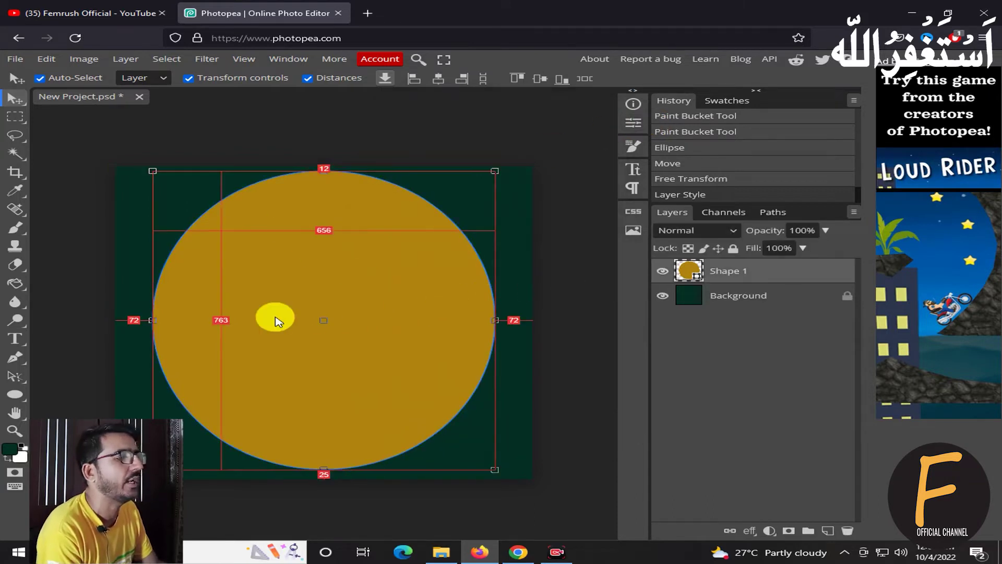
Add the letter A as a text layer over the ellipse in the green Baumans font.
left_click(15, 339)
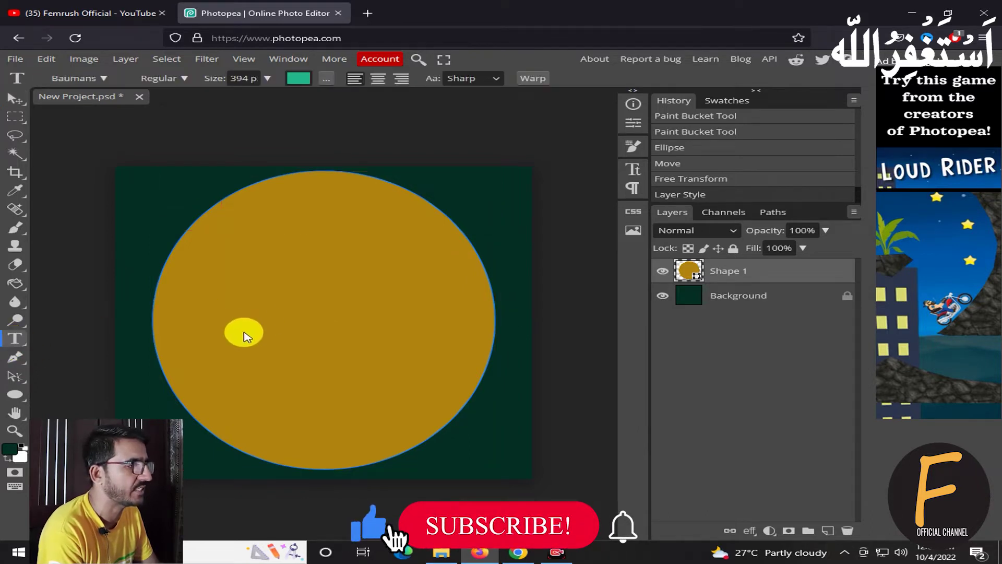
left_click(224, 338)
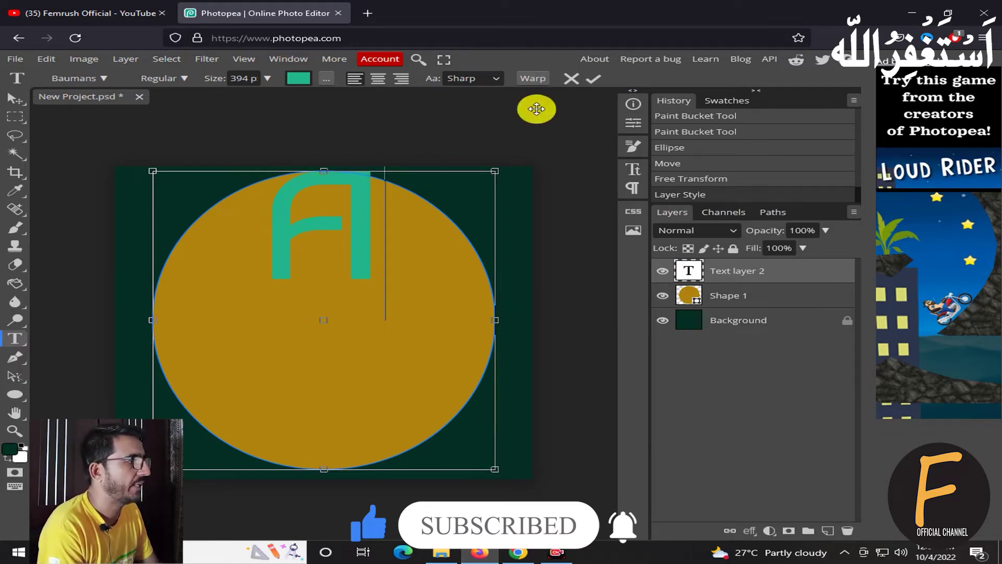
left_click(593, 78)
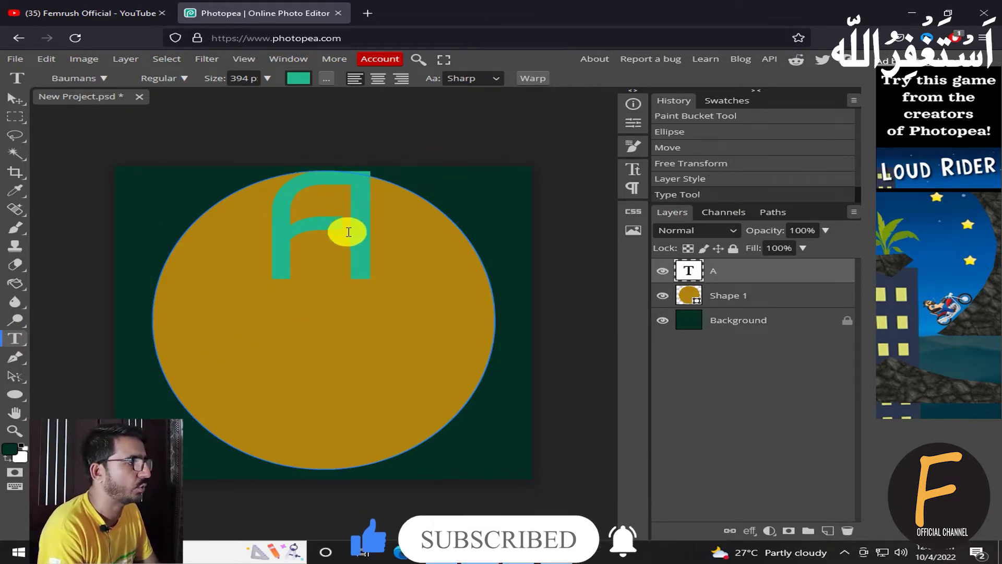
Enlarge the letter A to about 253 × 352 px and place it in the ellipse's left half.
left_click(16, 98)
left_click_drag(361, 239, 317, 312)
mouse_move(324, 352)
left_mouse_down()
mouse_move(356, 381)
mouse_move(325, 351)
left_mouse_up()
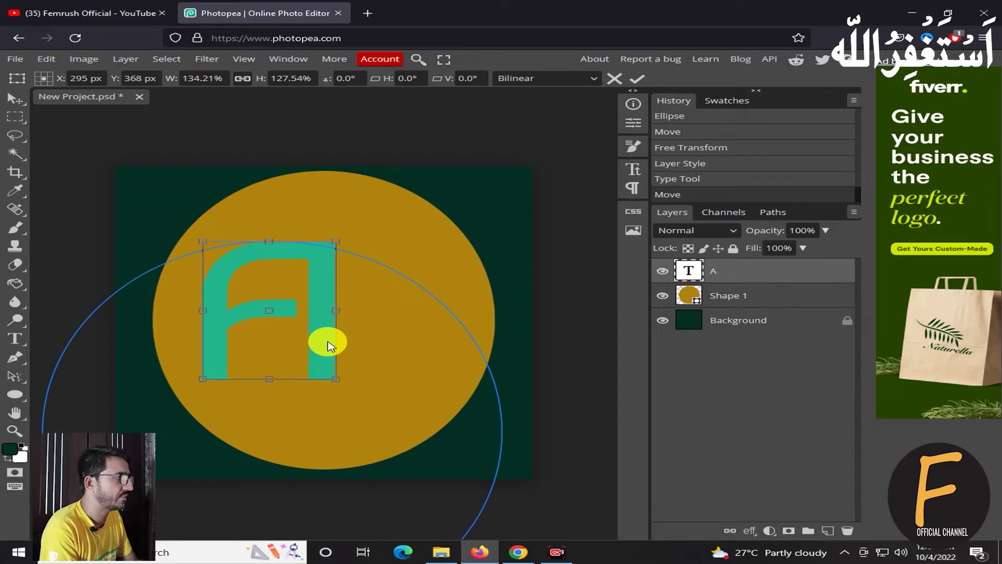
left_click(636, 80)
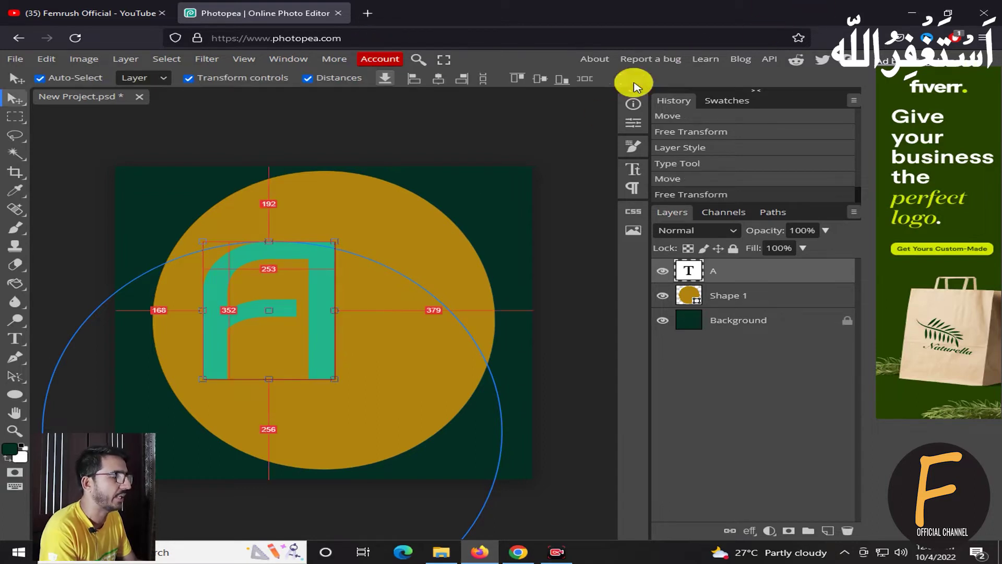
left_click(519, 203)
left_click_drag(327, 304, 334, 309)
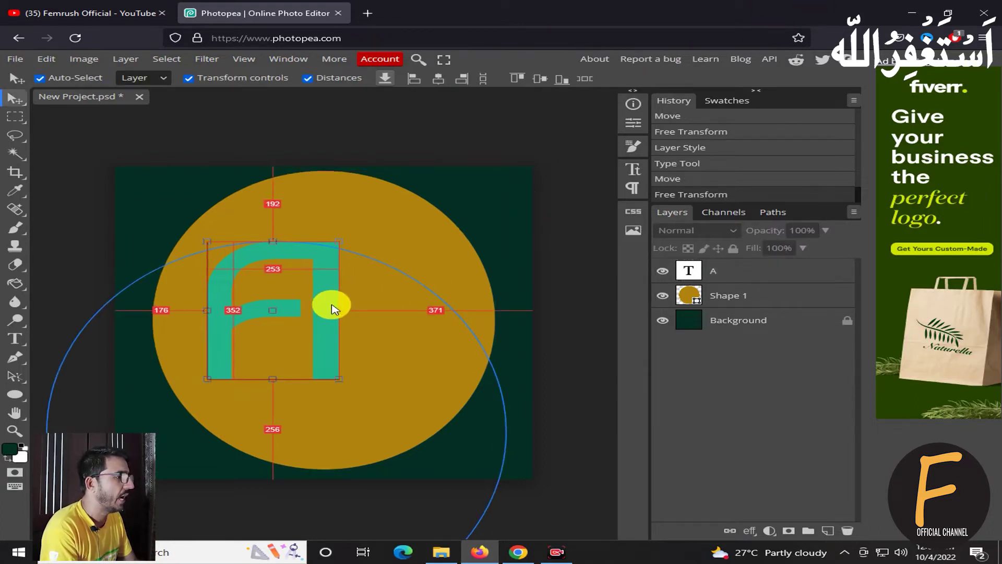
left_click(550, 173)
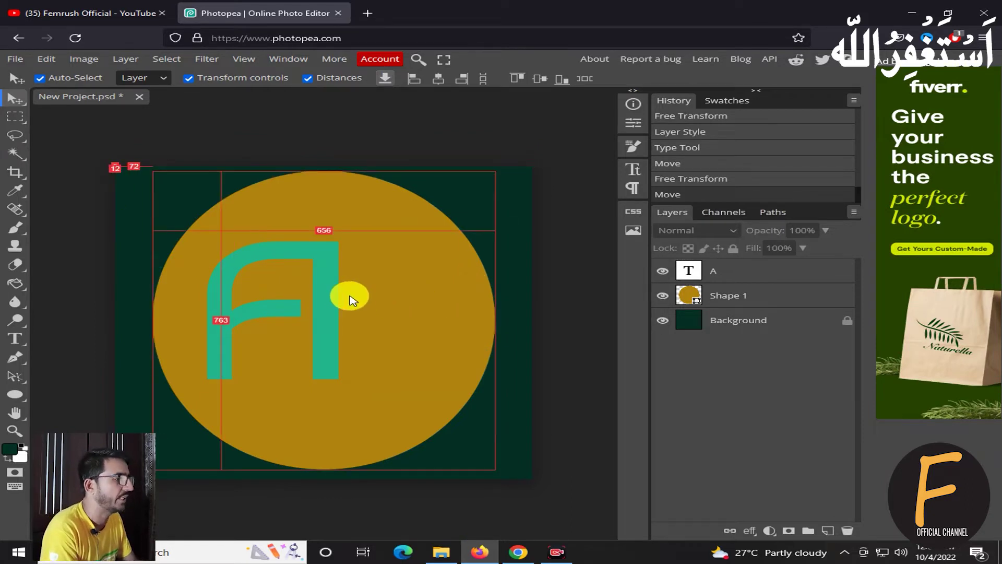
Duplicate the letter A into the ellipse's right half and change the copy's text to D.
left_click(323, 301)
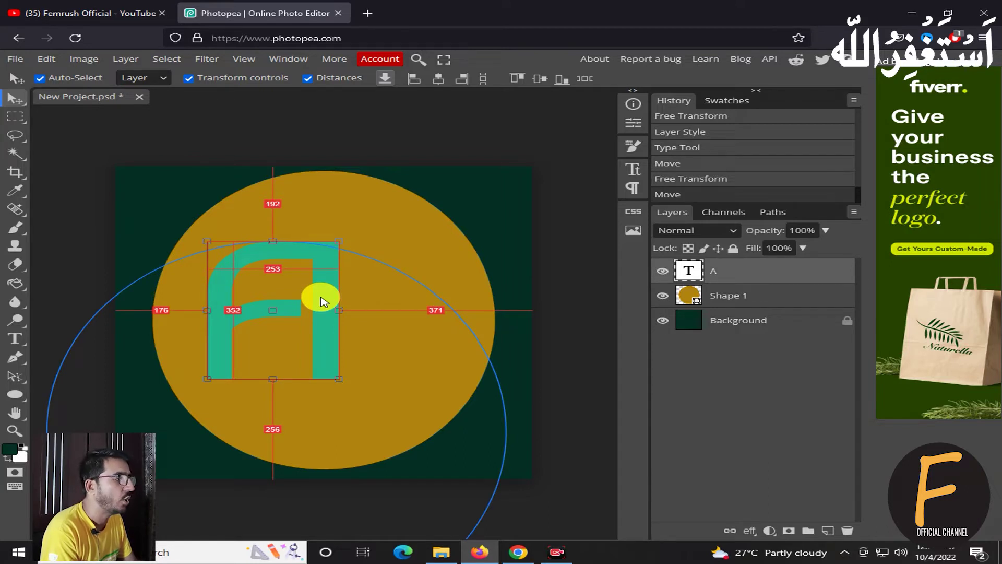
left_click_drag(322, 301, 460, 301)
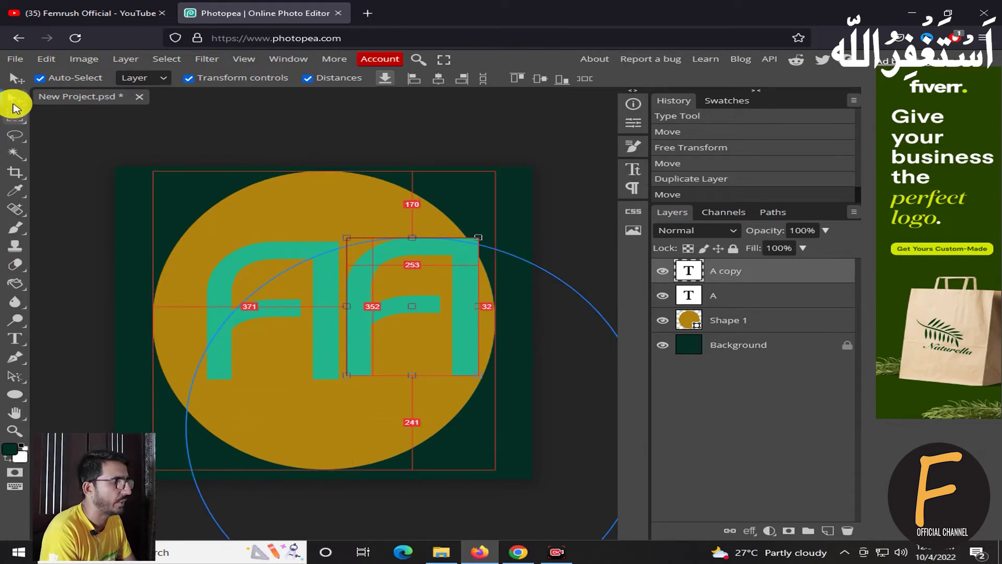
left_click(9, 341)
left_click(448, 327)
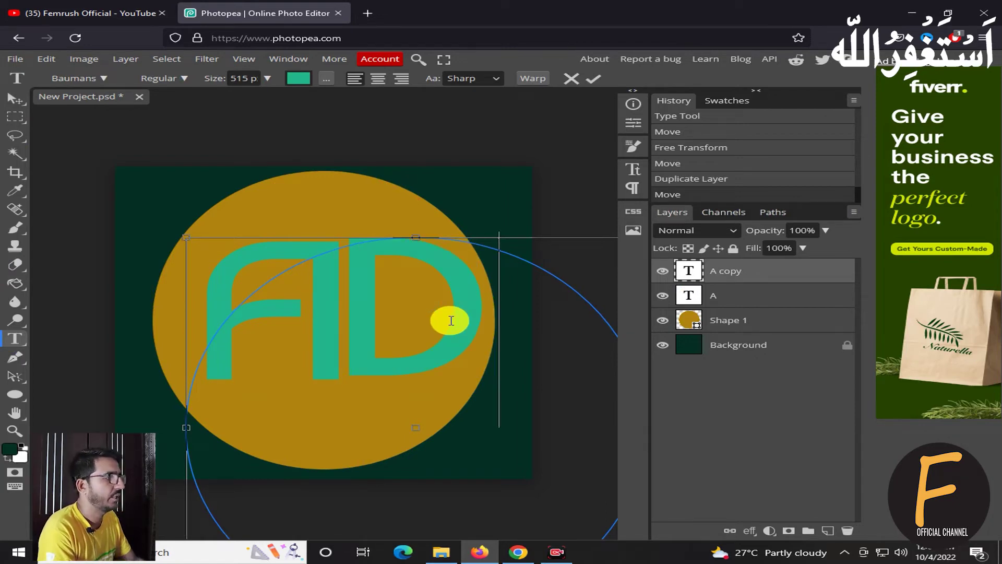
left_click(595, 78)
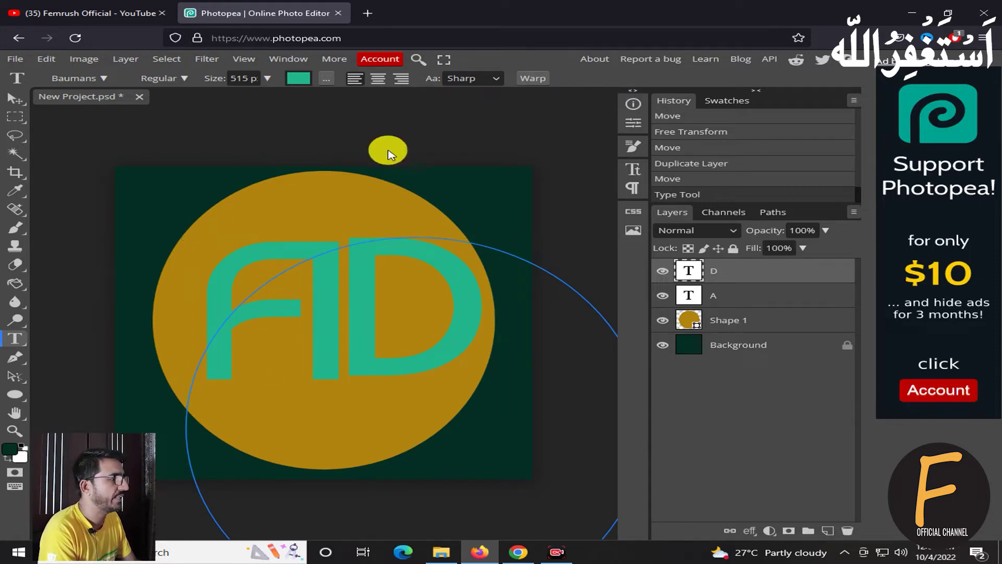
left_click(503, 130)
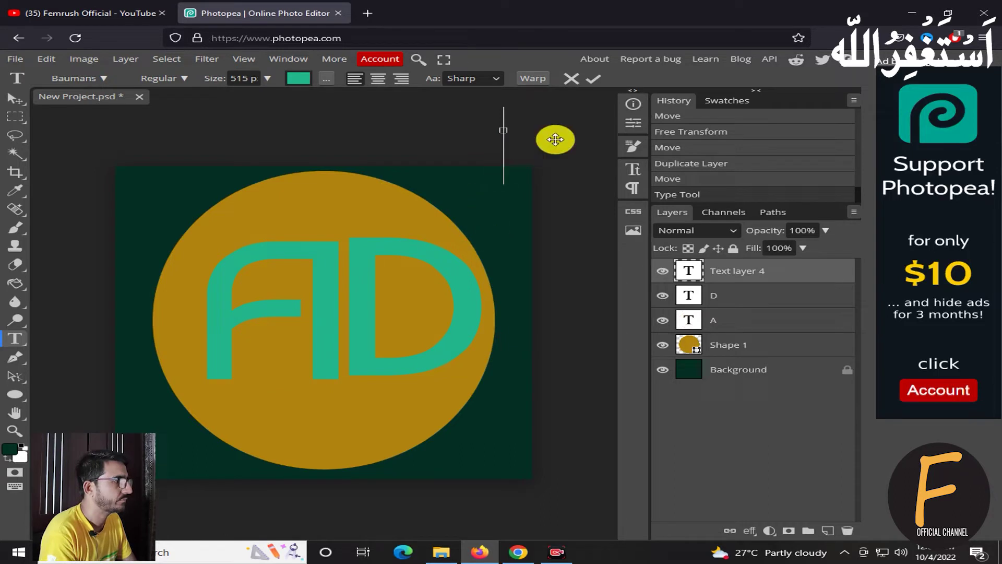
Shift the letters A and D to the left and level them so the pair sits centred in the ellipse.
left_click(594, 78)
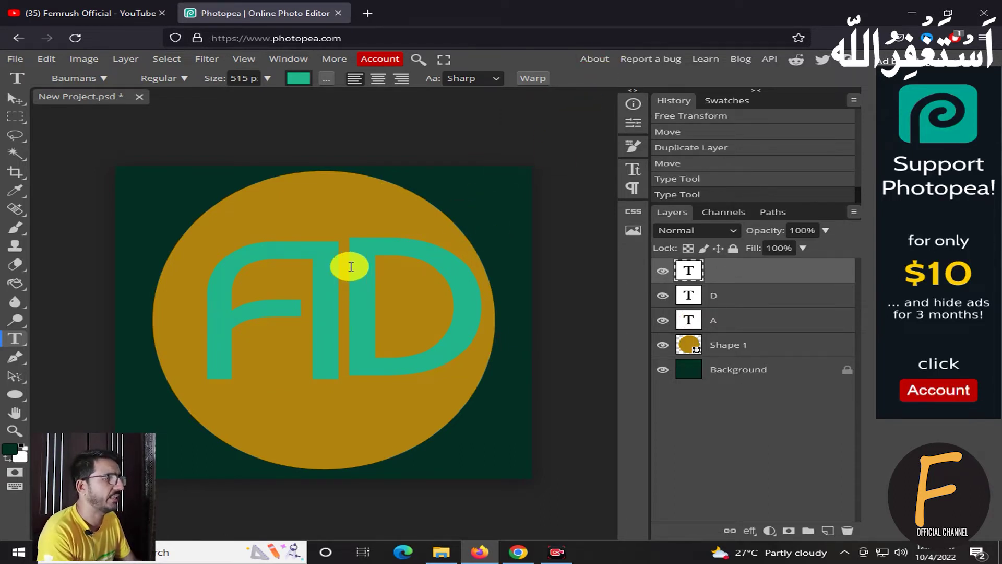
left_click(16, 102)
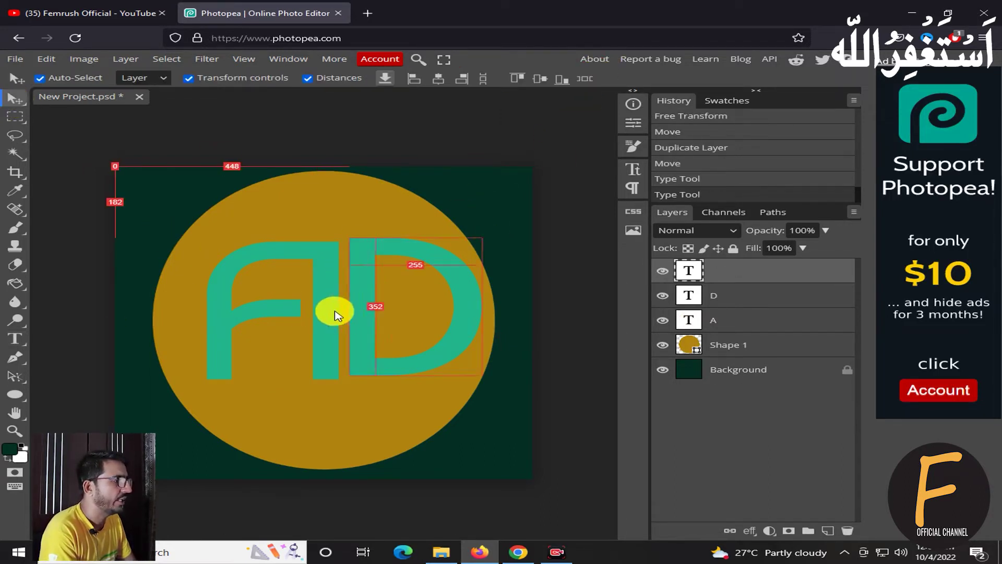
left_click_drag(338, 282, 309, 271)
left_click_drag(395, 256, 380, 258)
left_click(544, 155)
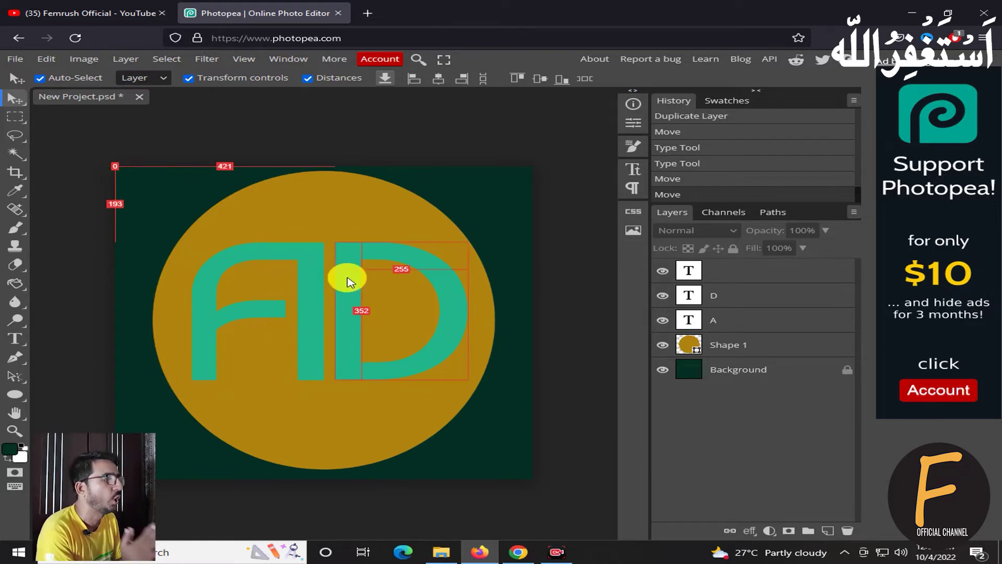
Change the letter A's font to Boycott and move the letter up and slightly right within the ellipse's left half.
left_click(289, 264)
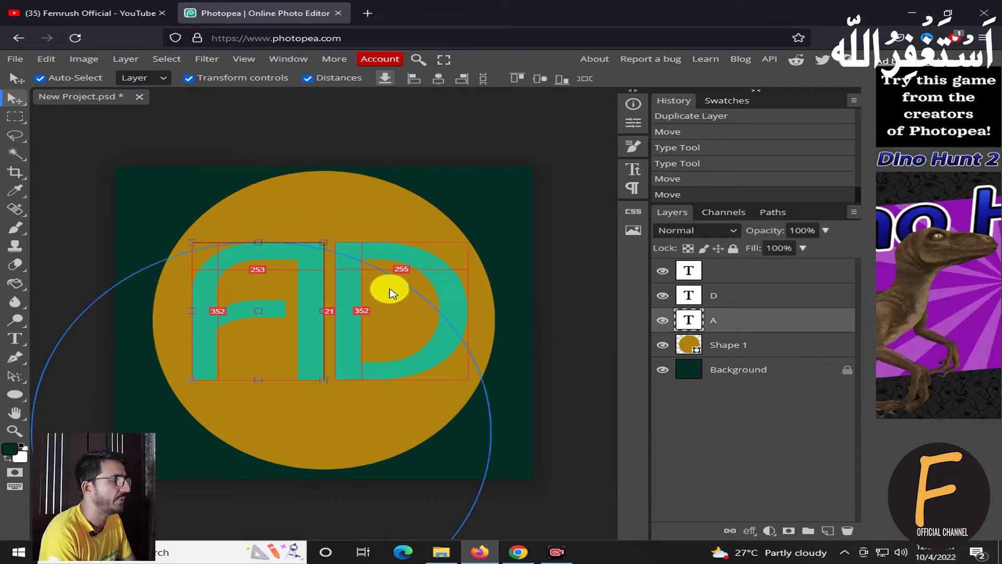
double_click(311, 262)
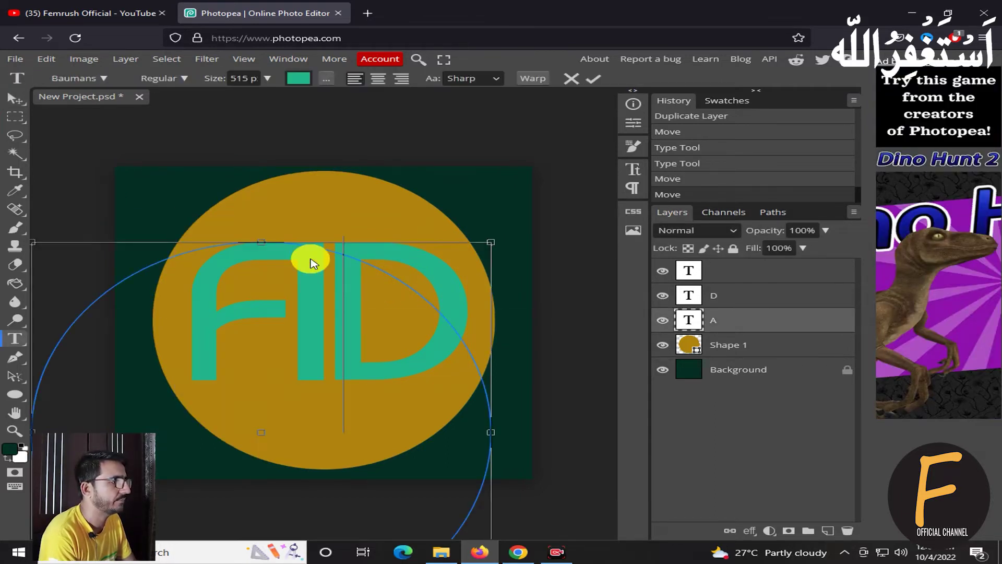
double_click(253, 257)
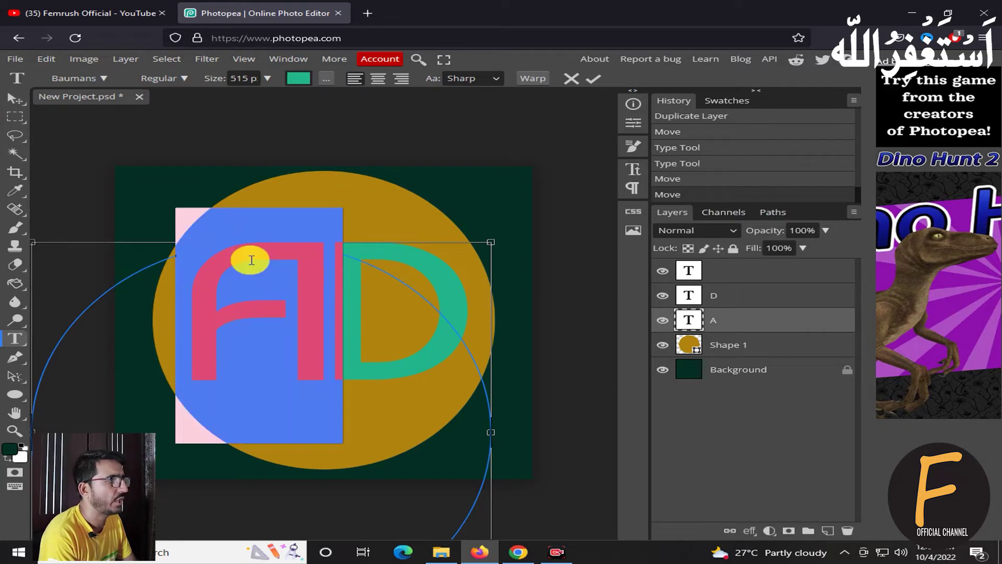
left_click(102, 80)
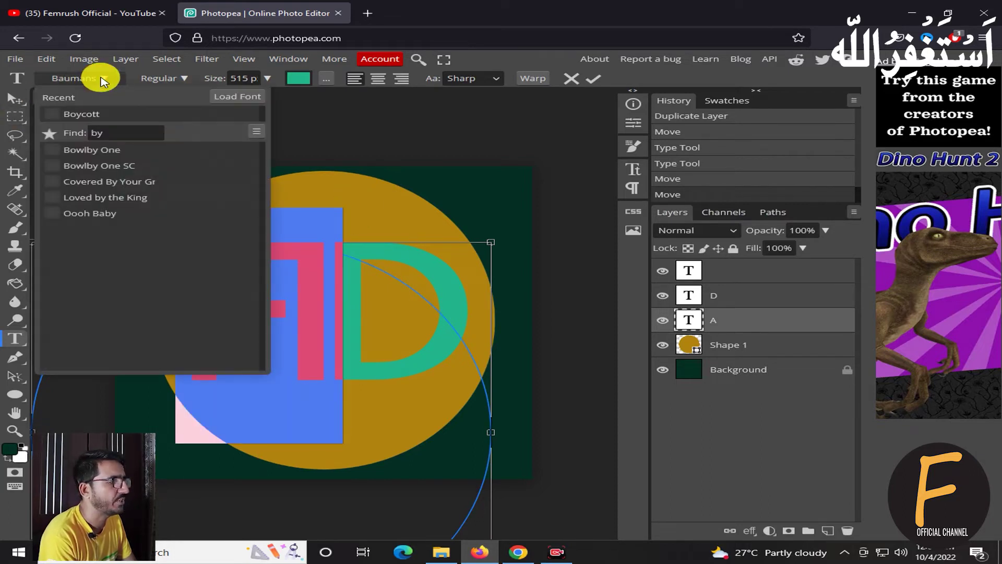
left_click(85, 113)
left_click(593, 78)
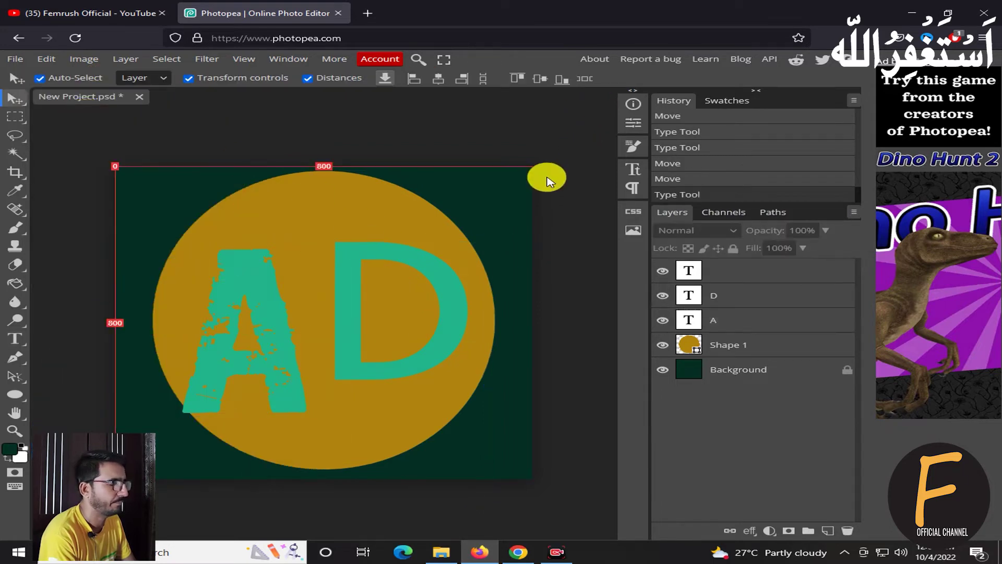
left_click_drag(277, 325, 297, 304)
Change the letter D's font to Boycott.
double_click(410, 262)
left_click(412, 262)
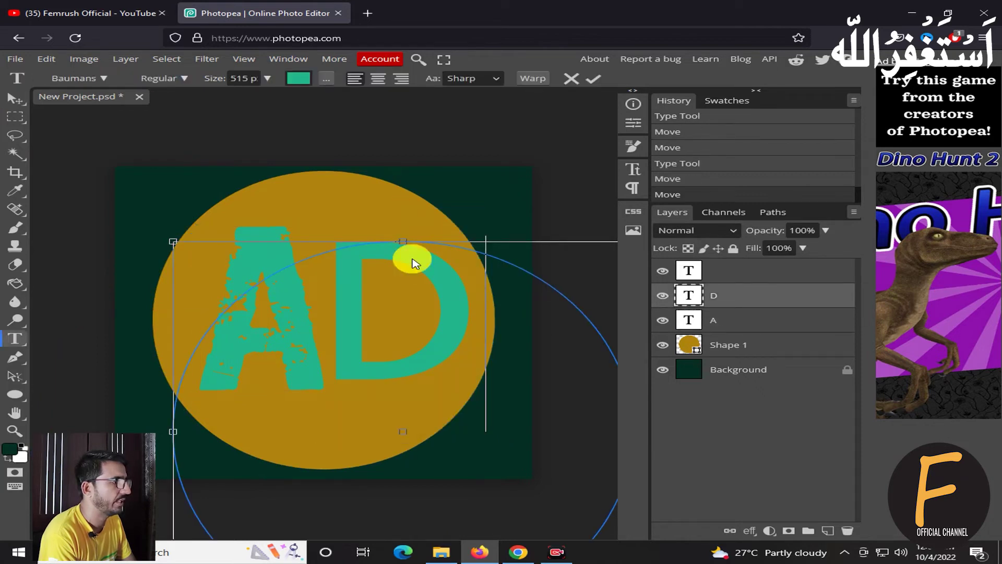
double_click(364, 253)
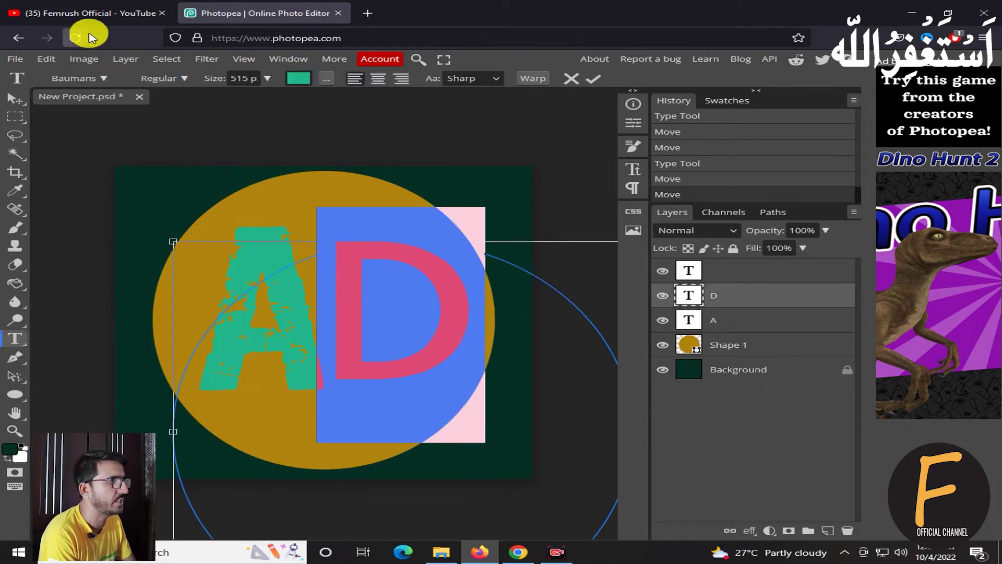
left_click(111, 80)
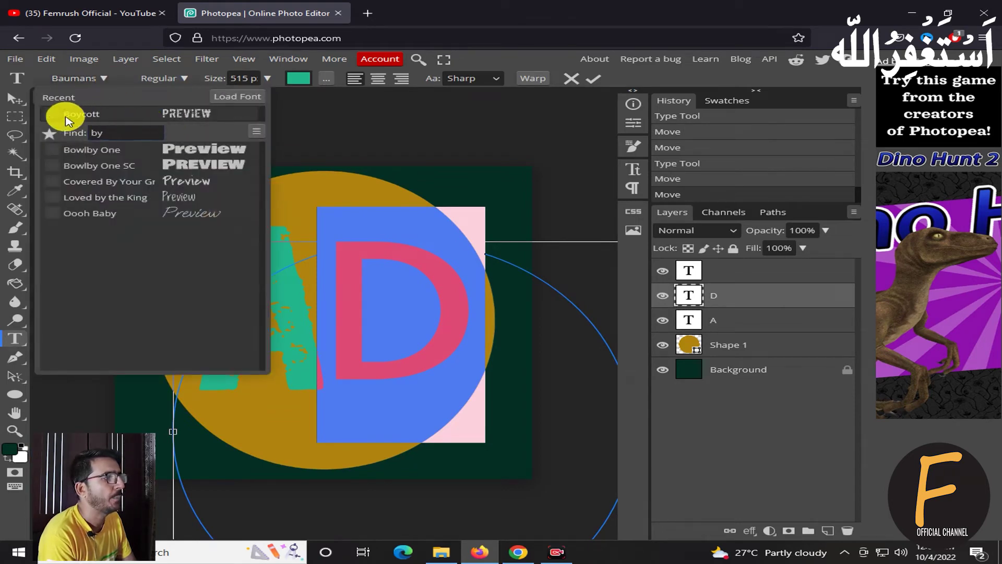
left_click(95, 119)
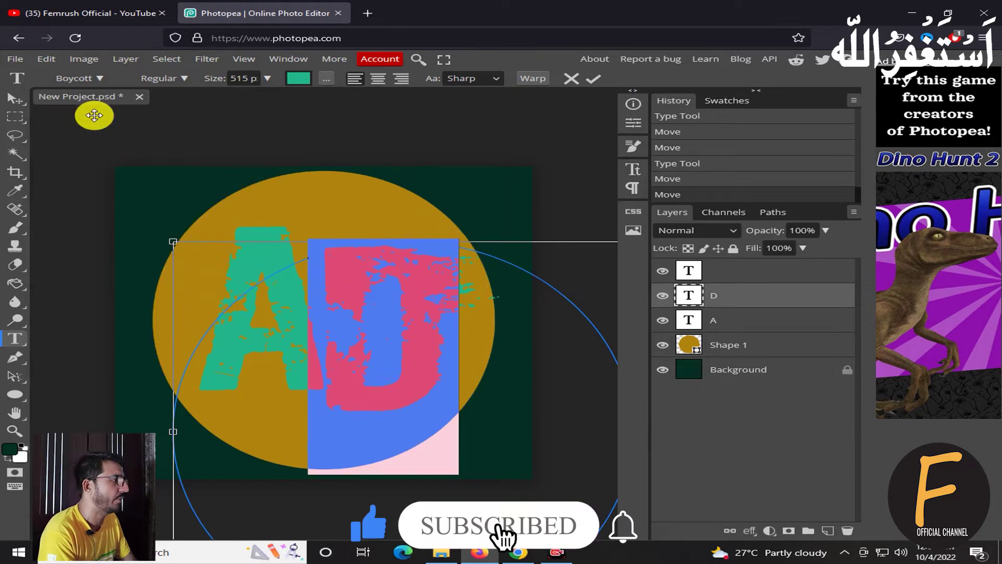
left_click(597, 79)
key("v")
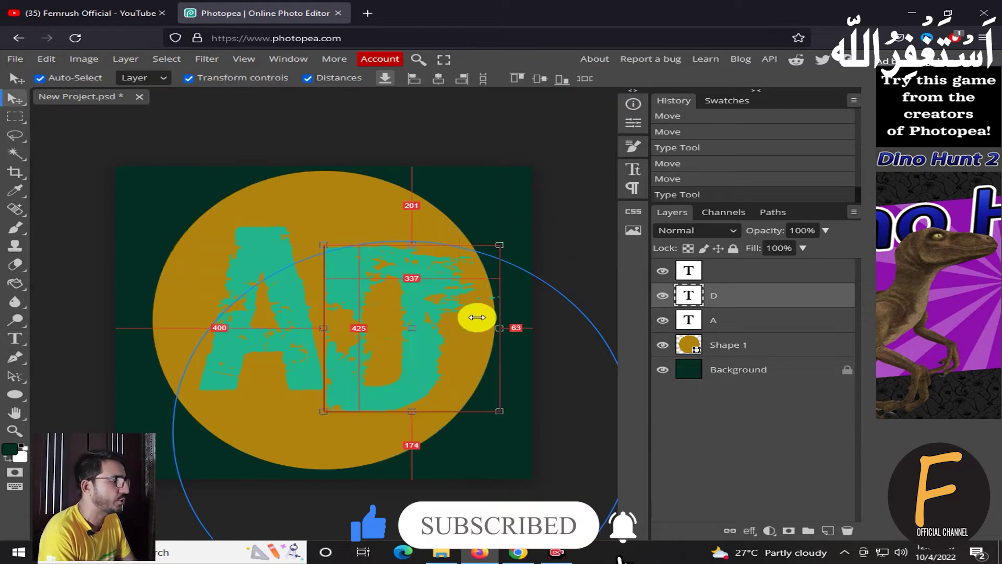
Move the D up and nudge both letters so A and D sit level, side by side in the ellipse.
left_click_drag(413, 323, 414, 297)
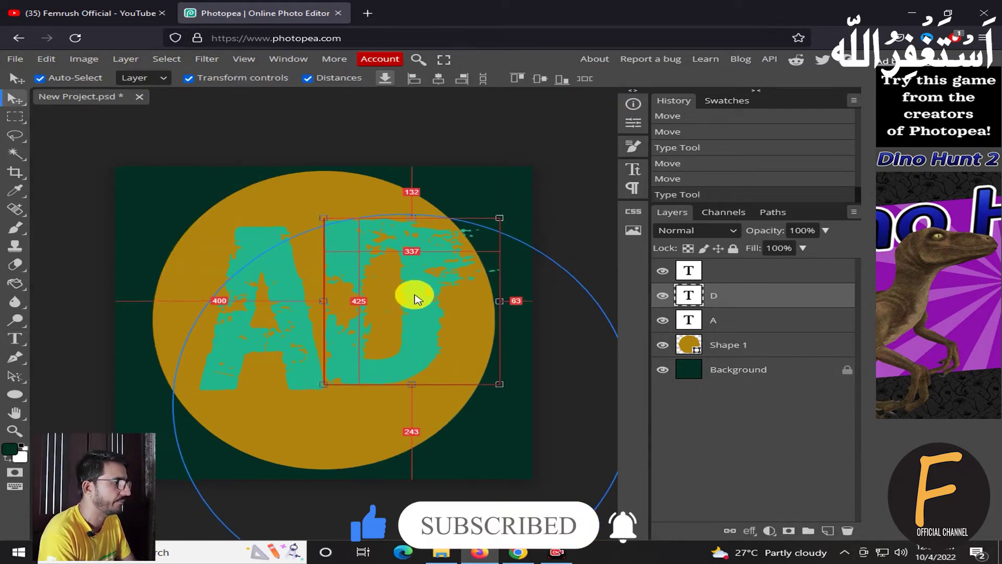
left_click(287, 285)
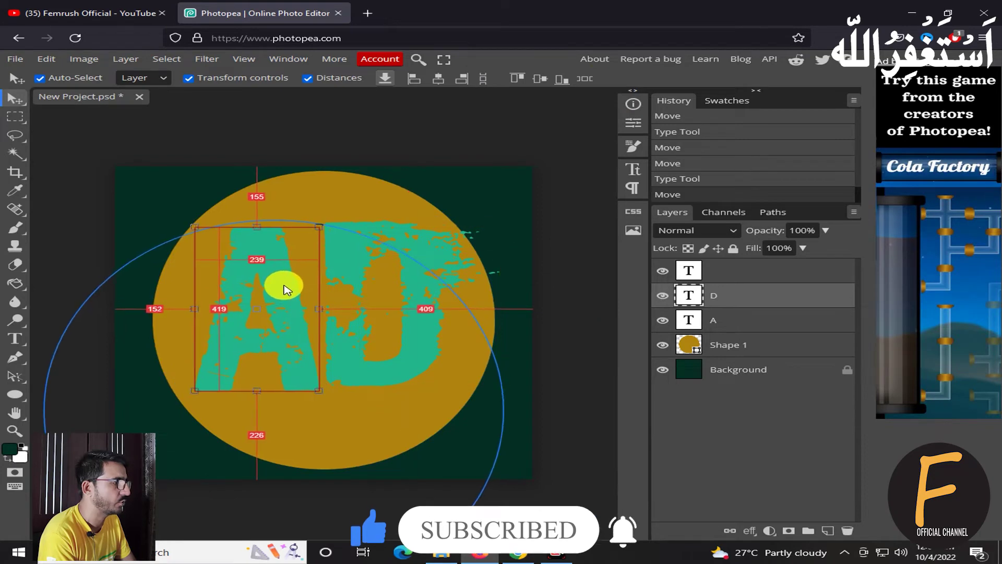
left_click_drag(364, 267, 355, 261)
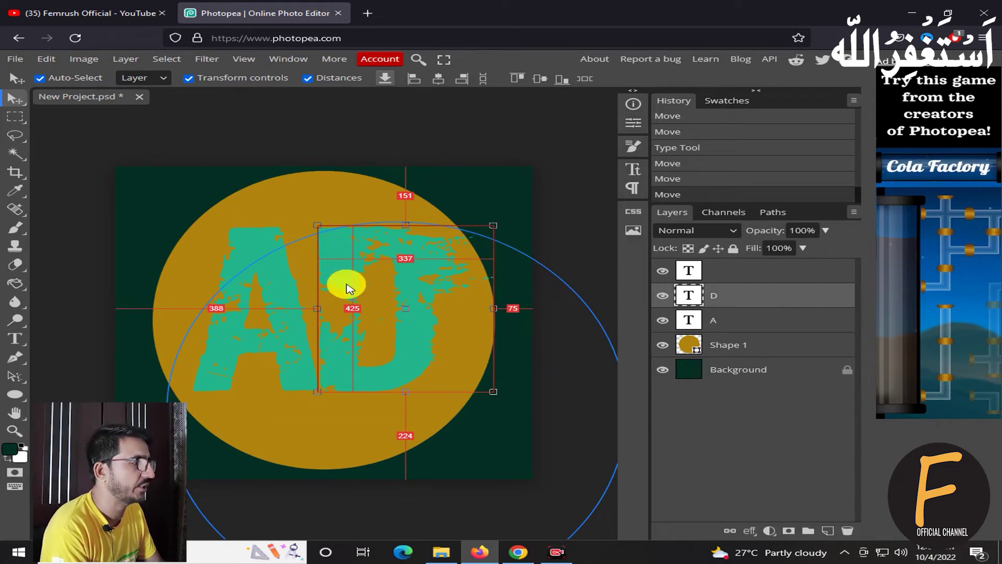
Change the letter D's text colour to dark maroon (#650925).
left_click(633, 168)
left_click(568, 218)
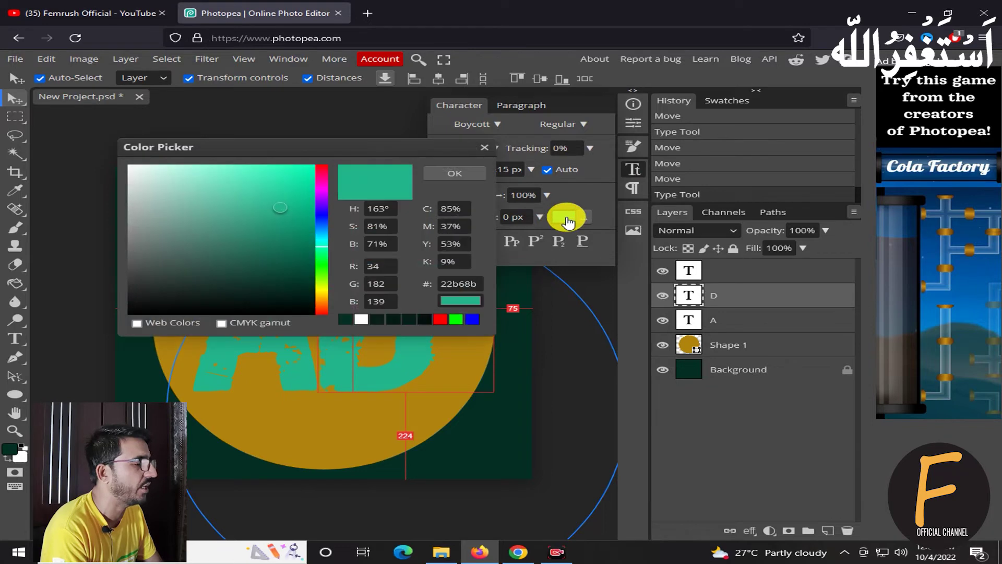
left_click_drag(300, 150, 632, 269)
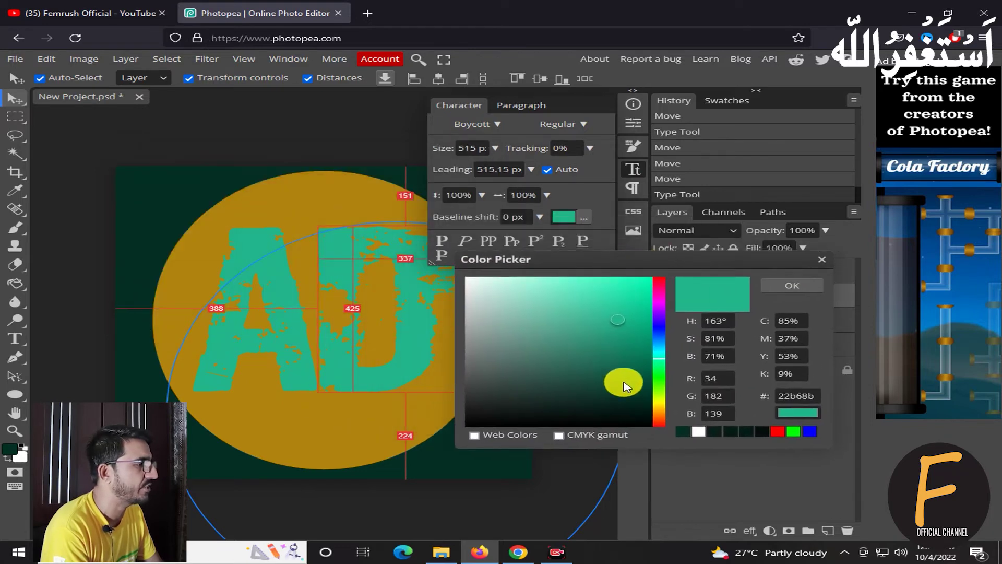
left_click_drag(496, 302, 465, 285)
mouse_move(659, 334)
left_mouse_down()
mouse_move(659, 280)
mouse_move(639, 298)
mouse_move(636, 371)
left_mouse_up()
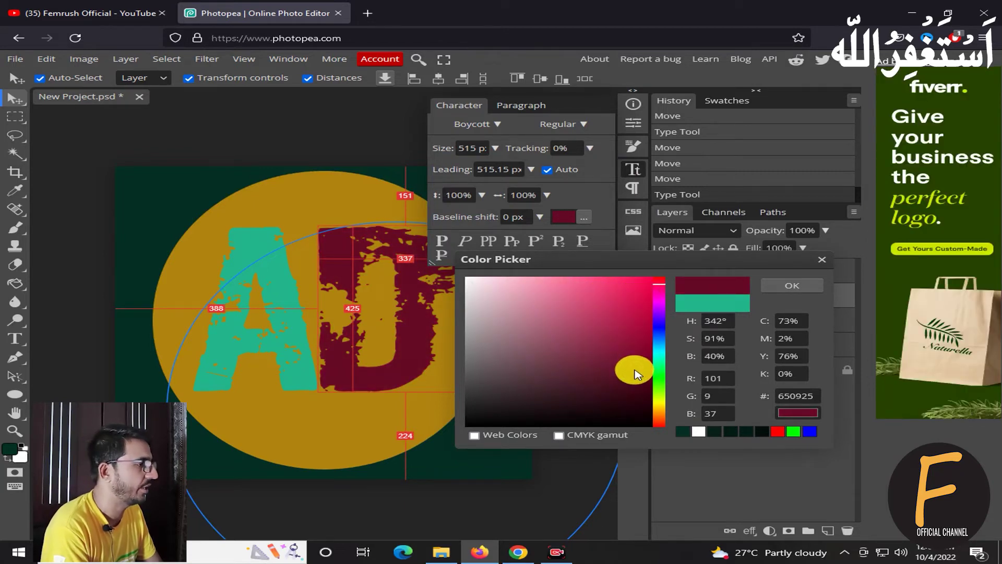
left_click(777, 286)
Change the letter A's text colour to blue (#2233b6).
left_click(298, 280)
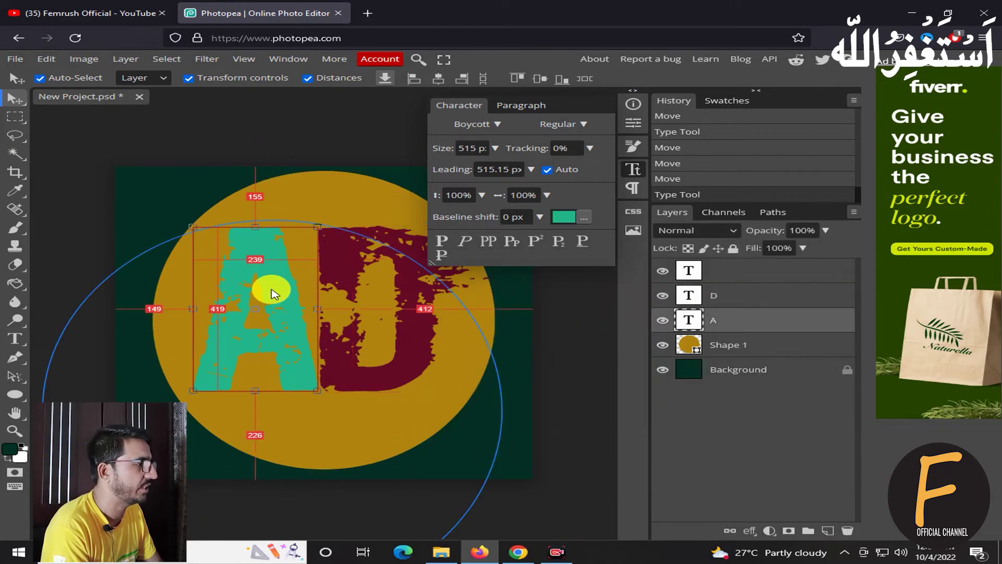
left_click(569, 218)
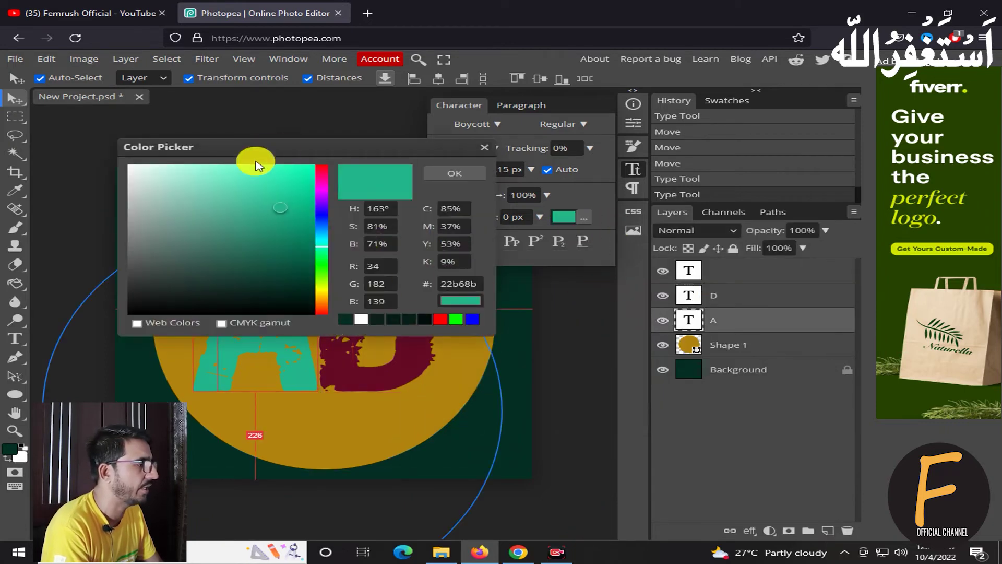
left_click_drag(287, 147, 701, 293)
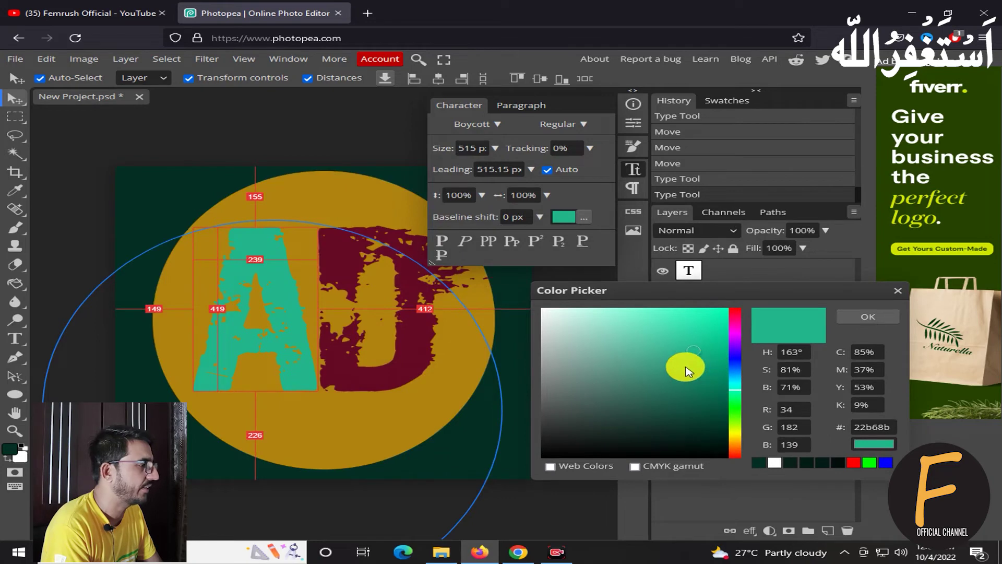
mouse_move(734, 365)
left_mouse_down()
mouse_move(734, 325)
mouse_move(734, 364)
left_mouse_up()
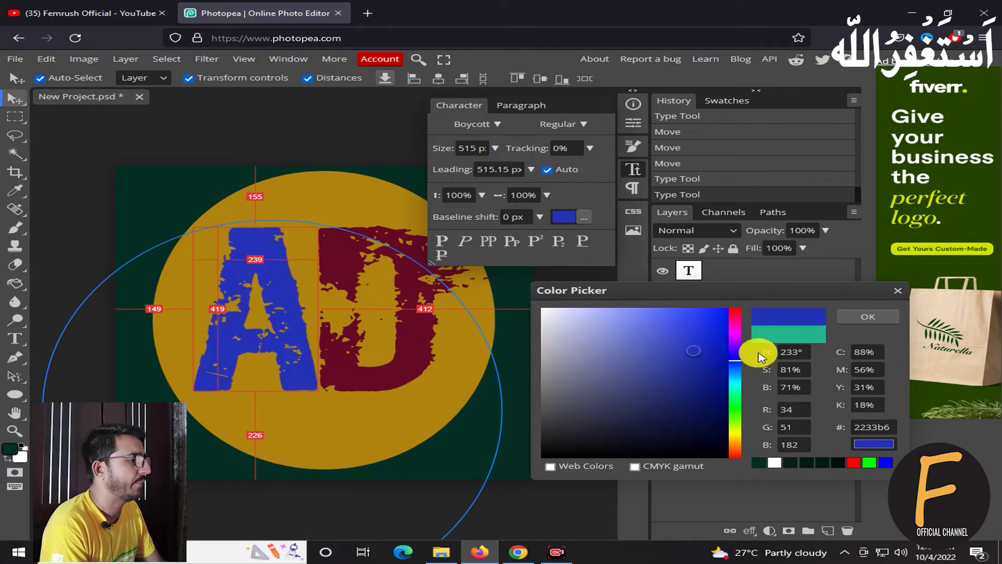
left_click(867, 316)
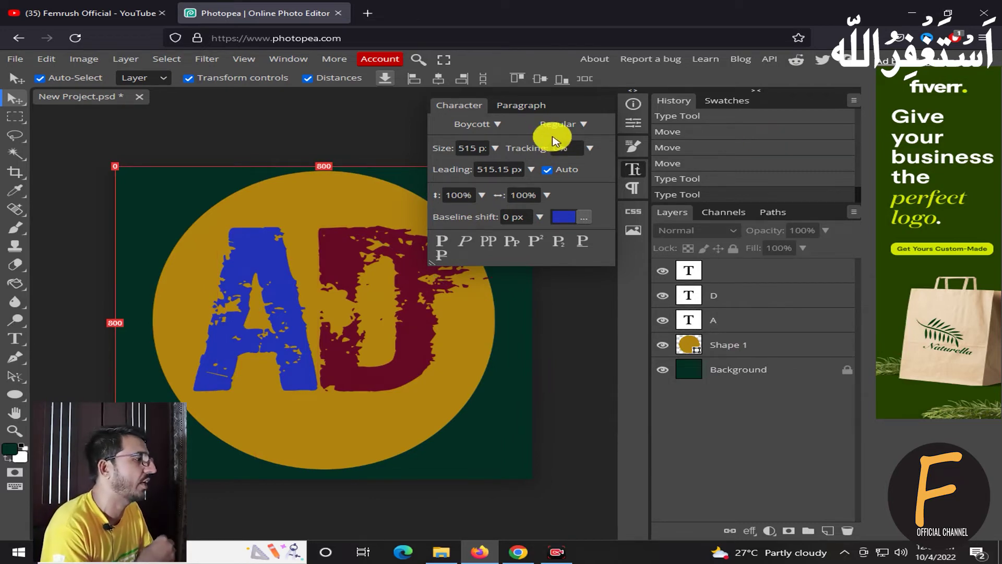
left_click(637, 171)
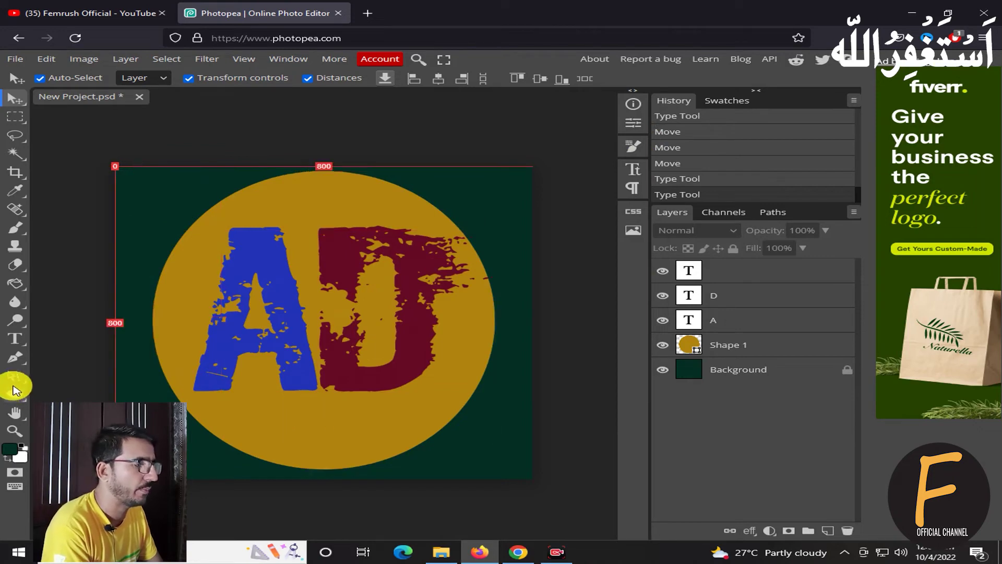
Add the text "AD youber" in blue Boycott below the large letters and set its size to 45 px.
left_click(13, 339)
left_click(275, 421)
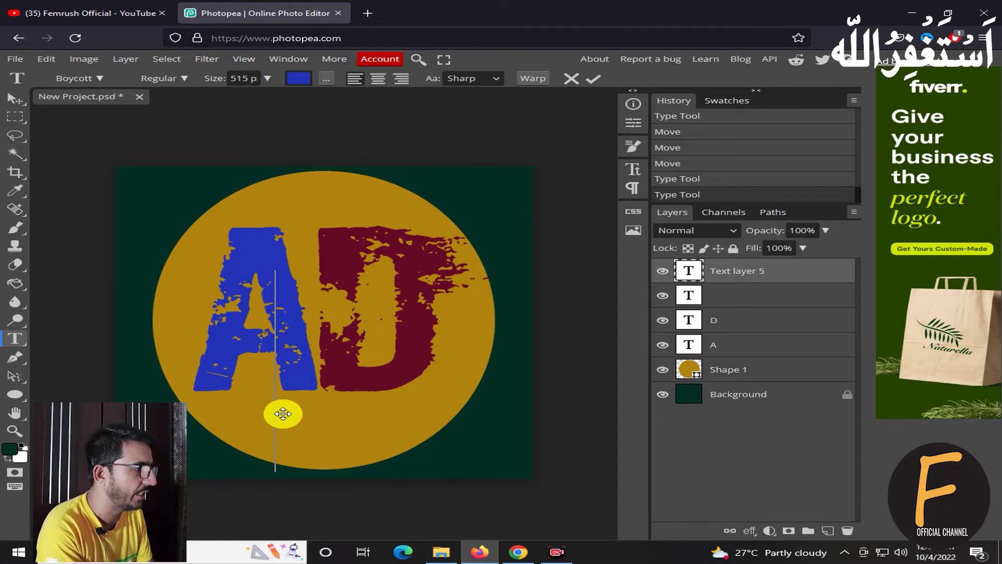
type("AD")
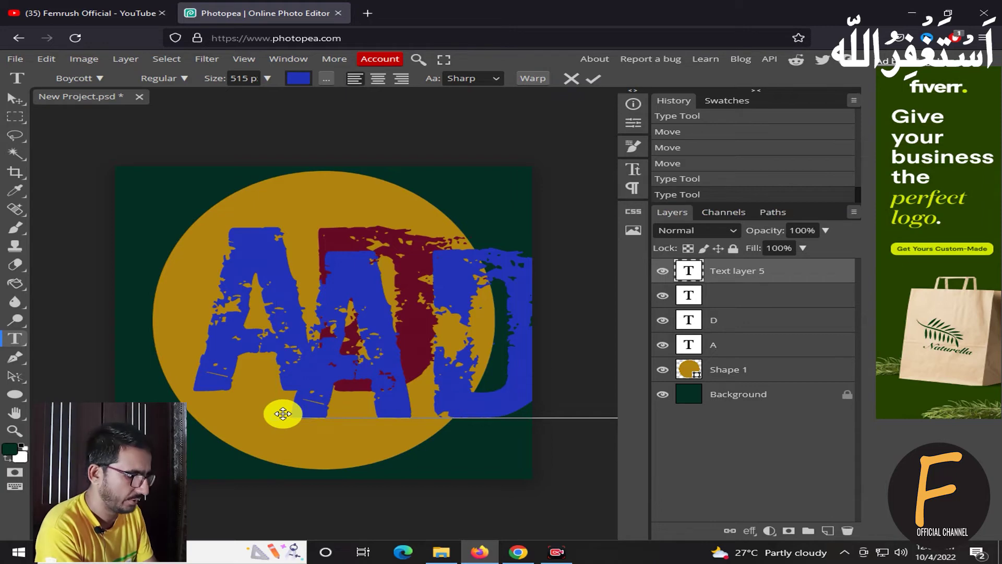
key("BackSpace")
type("D")
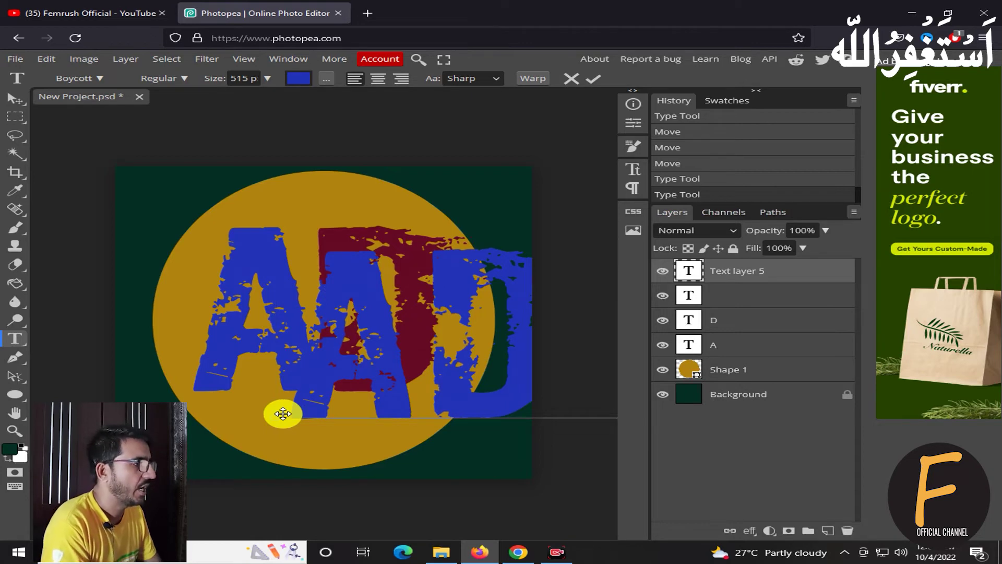
double_click(461, 315)
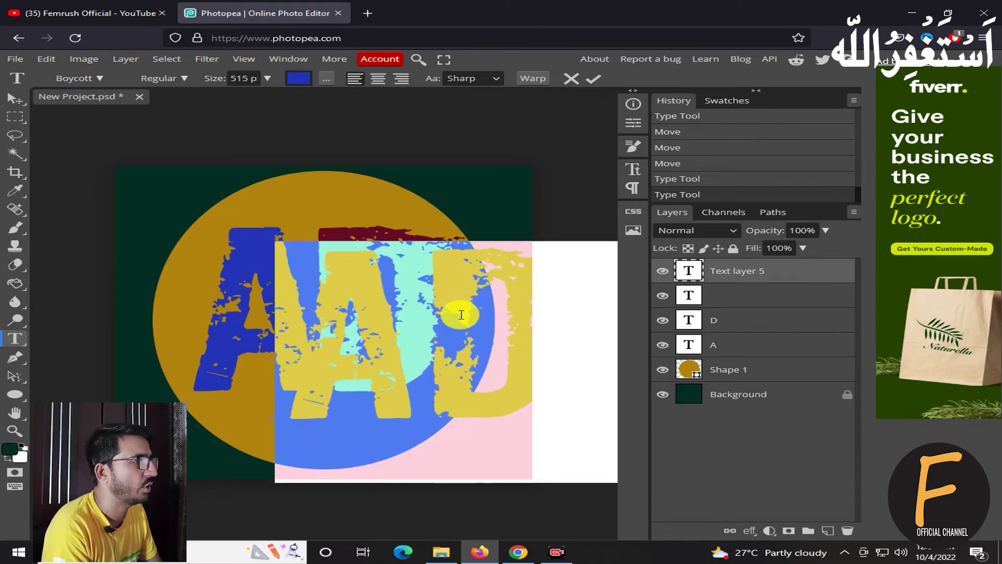
left_click(270, 79)
mouse_move(261, 99)
left_mouse_down()
mouse_move(236, 95)
mouse_move(245, 96)
left_mouse_up()
left_click(593, 80)
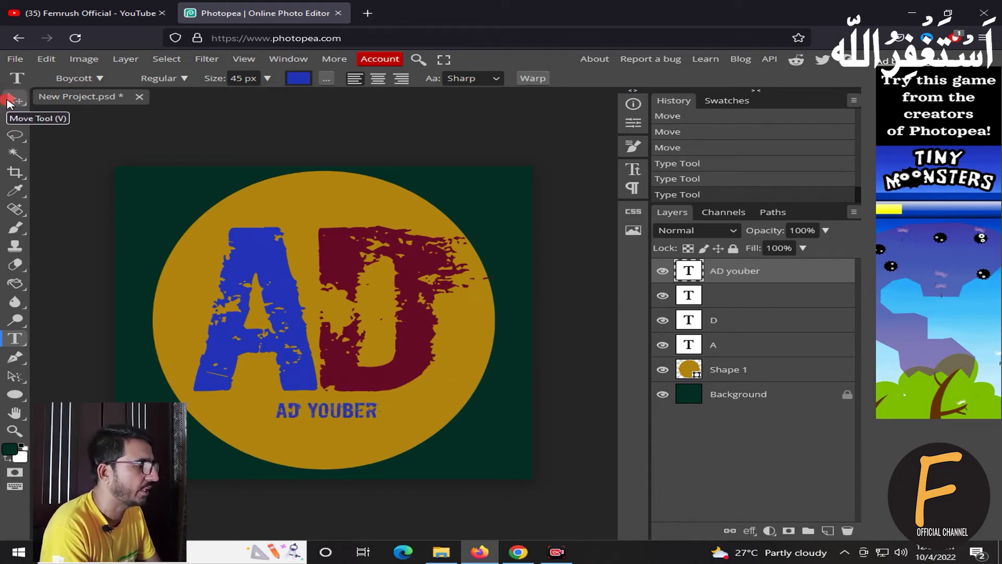
Scale the "AD youber" text to about 137% and centre it beneath the large letters at about X 400, Y 625 px.
left_click(7, 102)
mouse_move(359, 415)
left_mouse_down()
mouse_move(348, 415)
mouse_move(405, 428)
mouse_move(353, 409)
left_mouse_up()
left_click(637, 78)
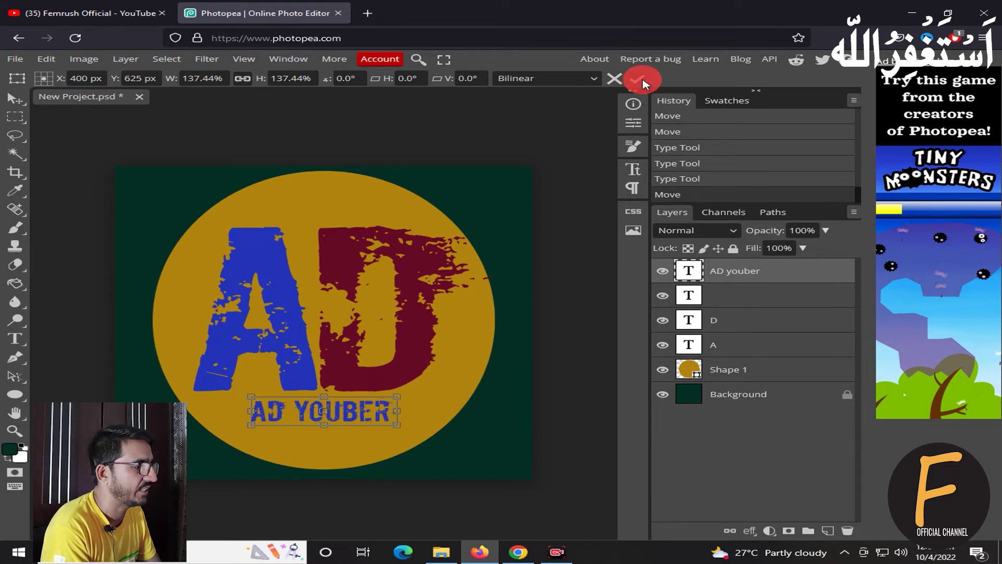
left_click(508, 246)
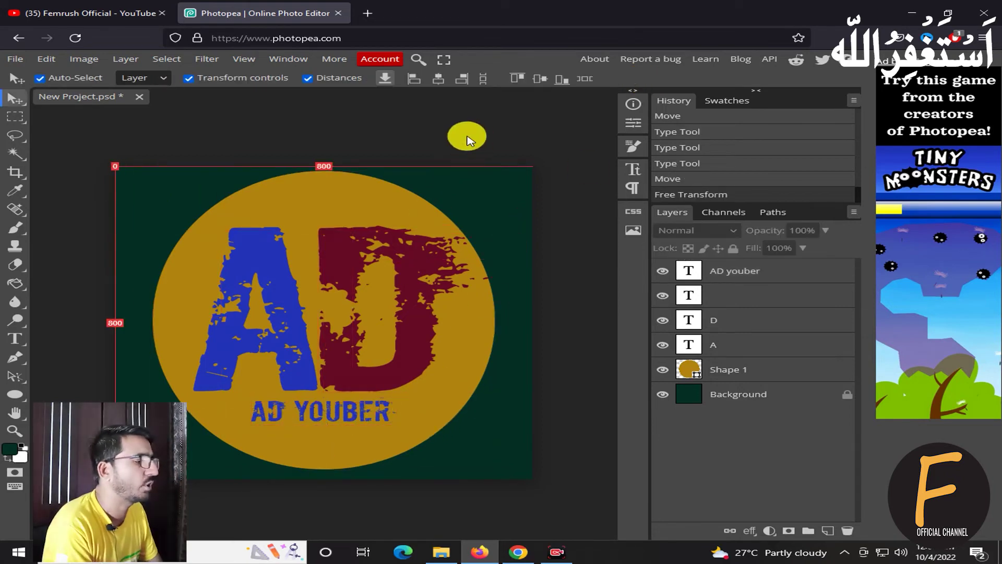
Correct the small text below the letters to "AD youtuber".
double_click(342, 422)
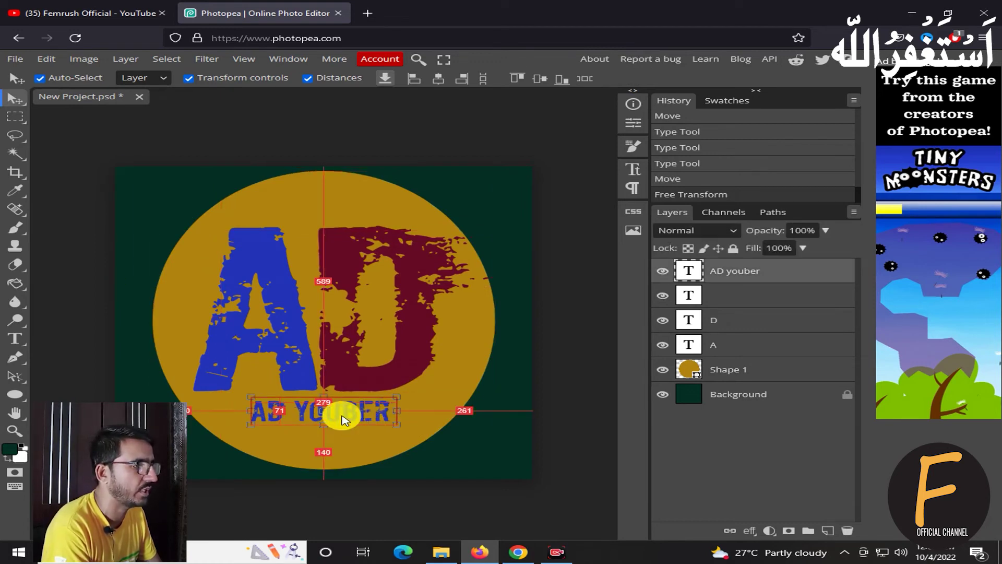
left_click(14, 342)
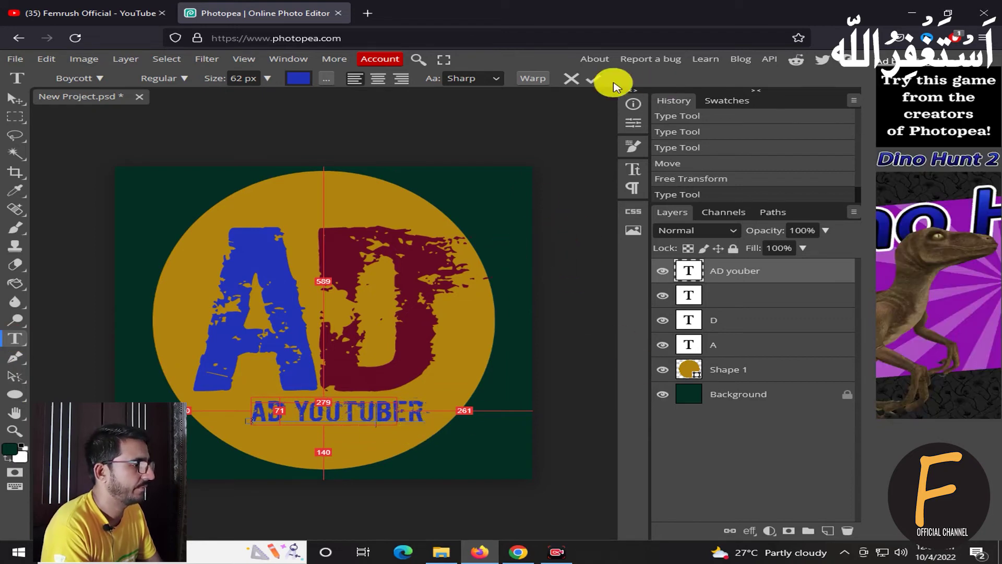
left_click(445, 473)
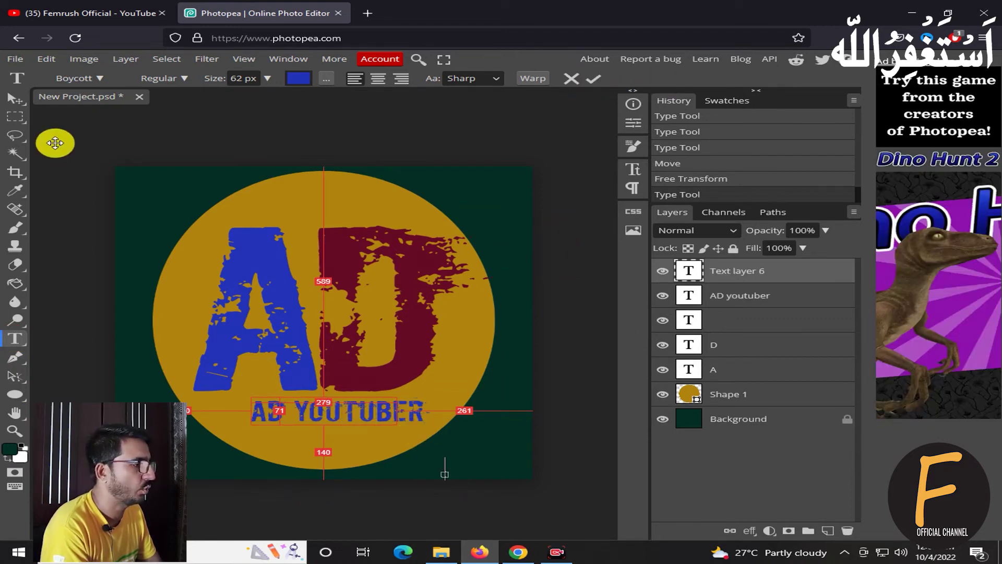
Move the "AD youtuber" caption slightly to the left so it sits centred beneath the large letters.
left_click(14, 98)
left_click_drag(367, 414, 352, 410)
left_click(500, 149)
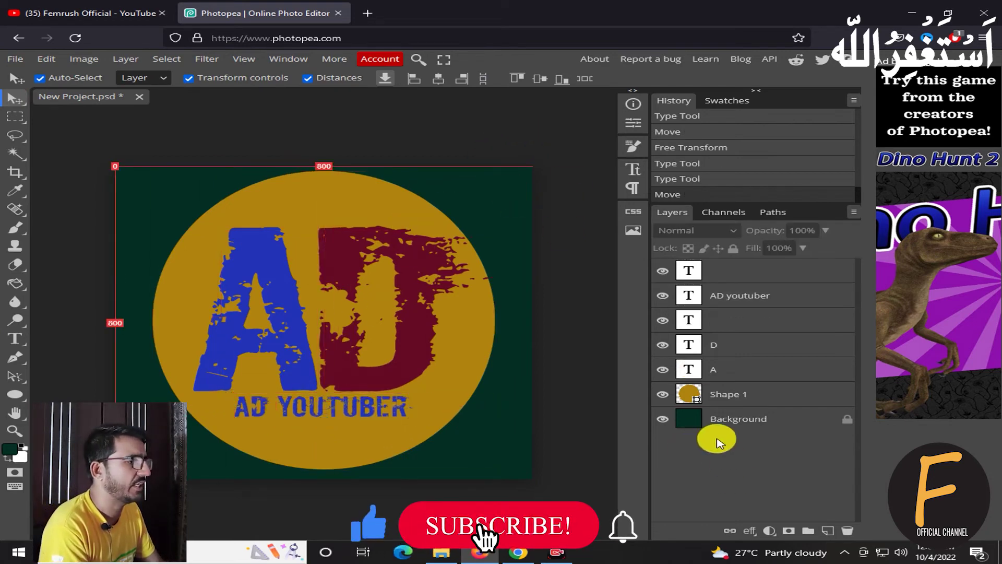
Fill the Background layer with pale mint (#ddf9f0) using the Paint Bucket tool.
left_click(721, 417)
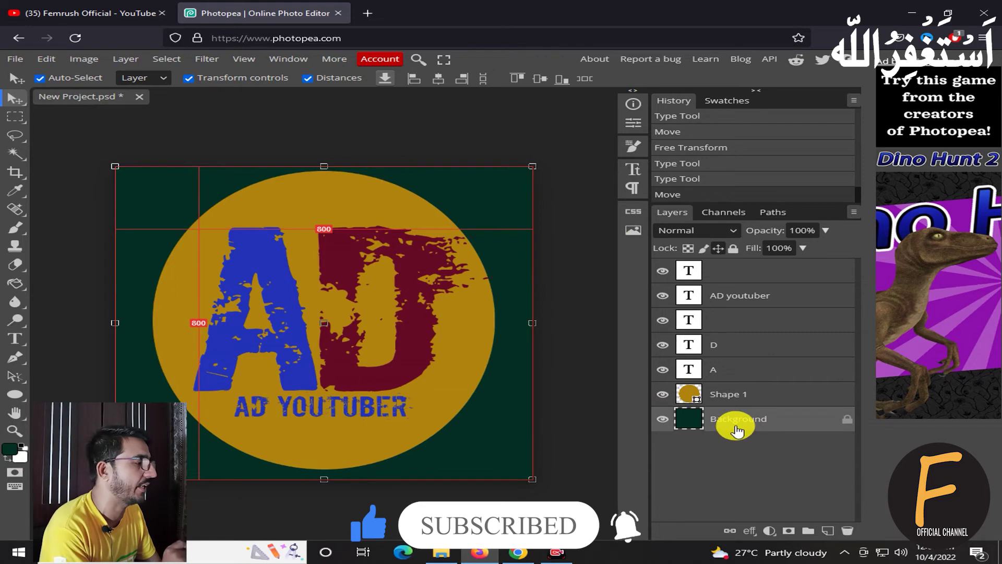
left_click(760, 399)
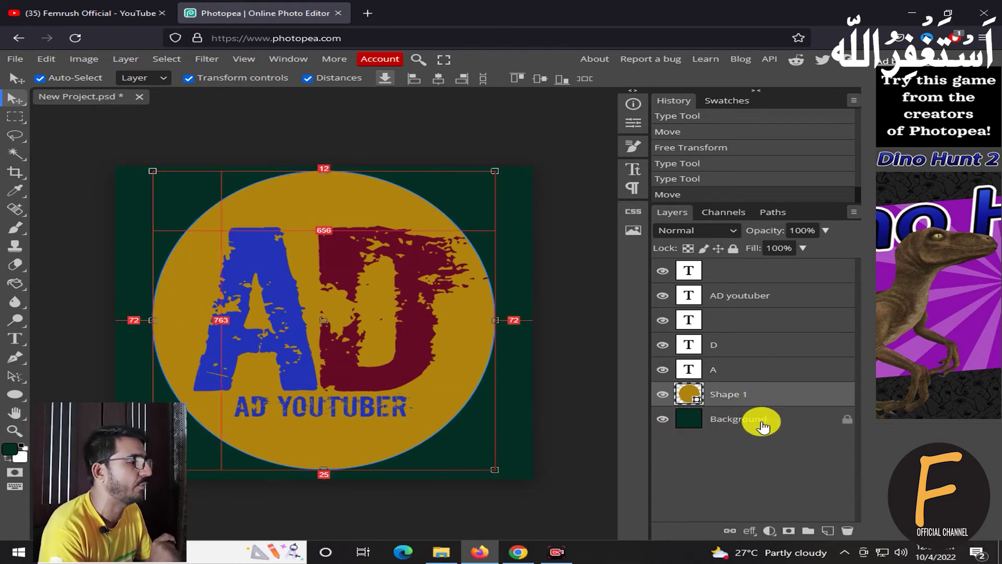
left_click(761, 422)
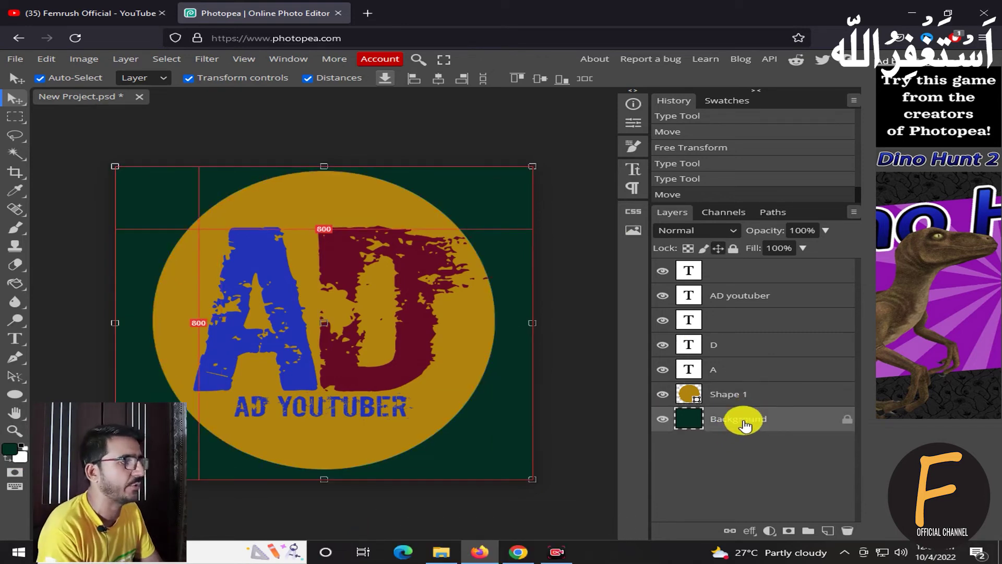
left_click(25, 288)
left_click(72, 304)
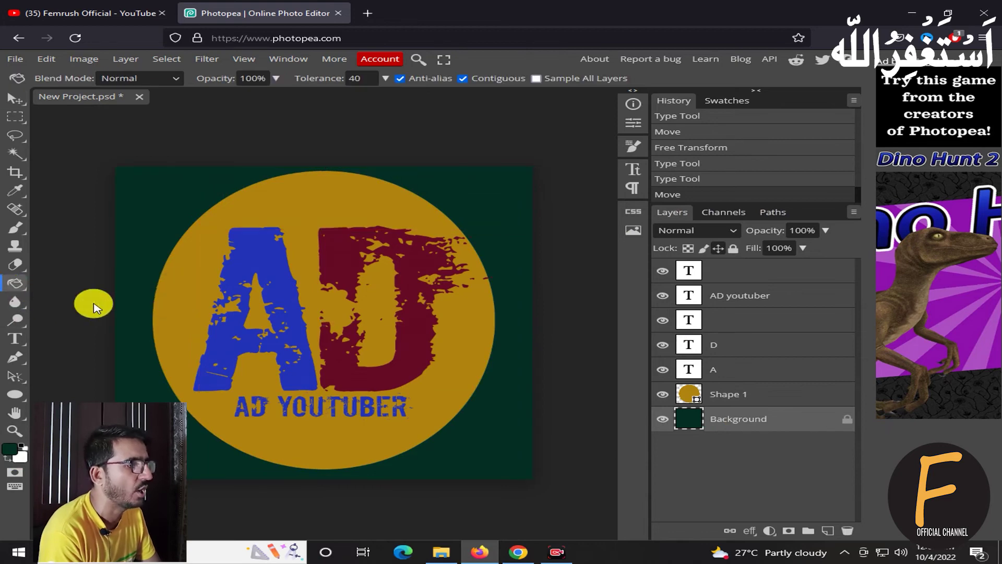
left_click(24, 452)
left_click_drag(269, 140, 565, 198)
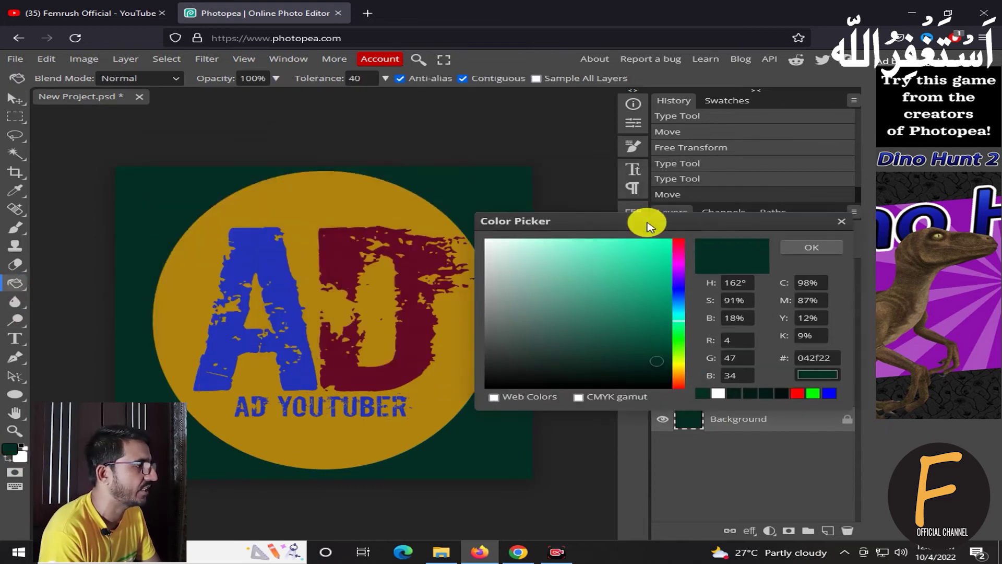
left_click_drag(581, 252, 526, 250)
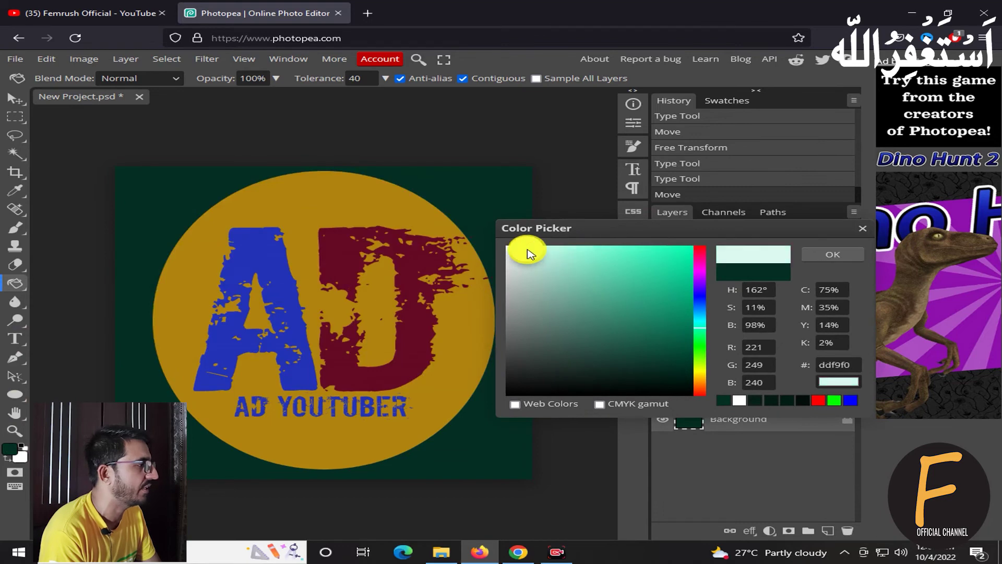
left_click(829, 255)
left_click(513, 192)
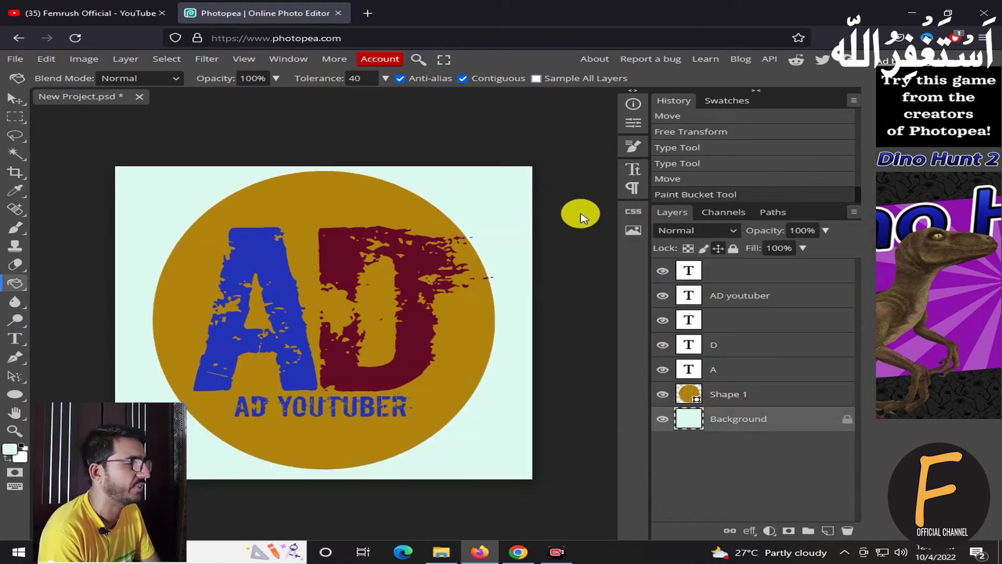